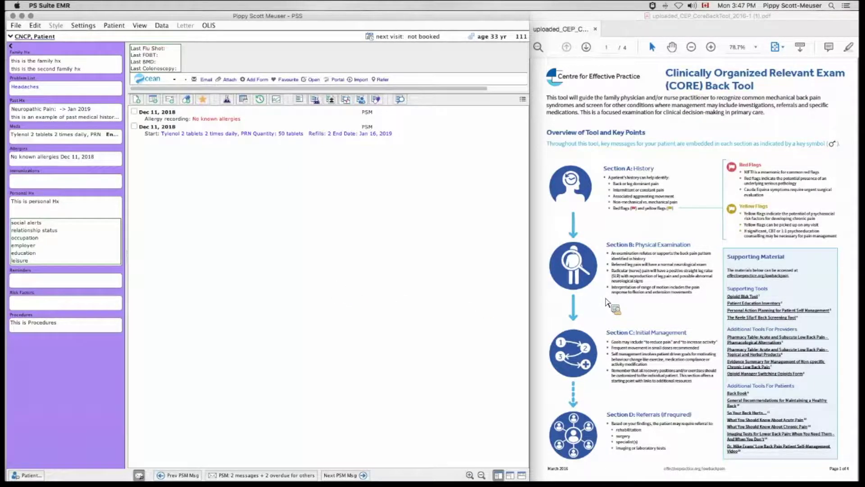
- Look through the CORE Back Tool PDF's overview, history, physical examination, initial management and referral sections
{"action": "scroll", "coordinate": [606, 302], "scroll_direction": "down", "scroll_amount": 3}
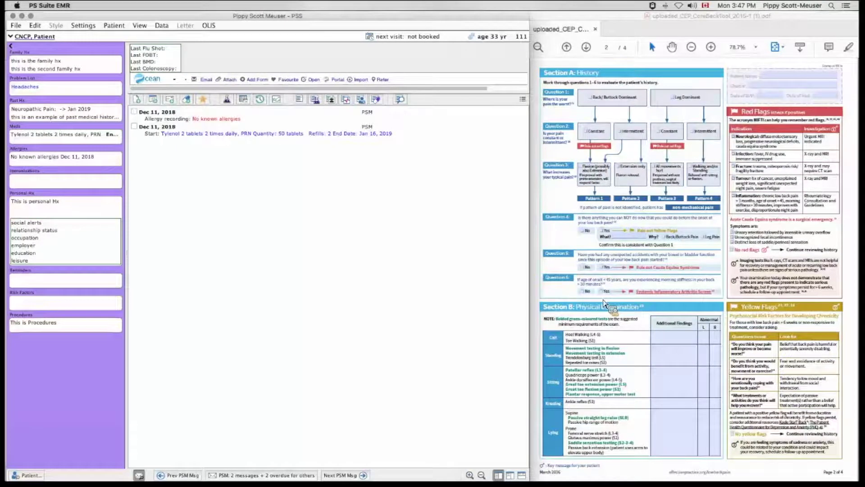
{"action": "scroll", "coordinate": [605, 304], "scroll_direction": "down", "scroll_amount": 3}
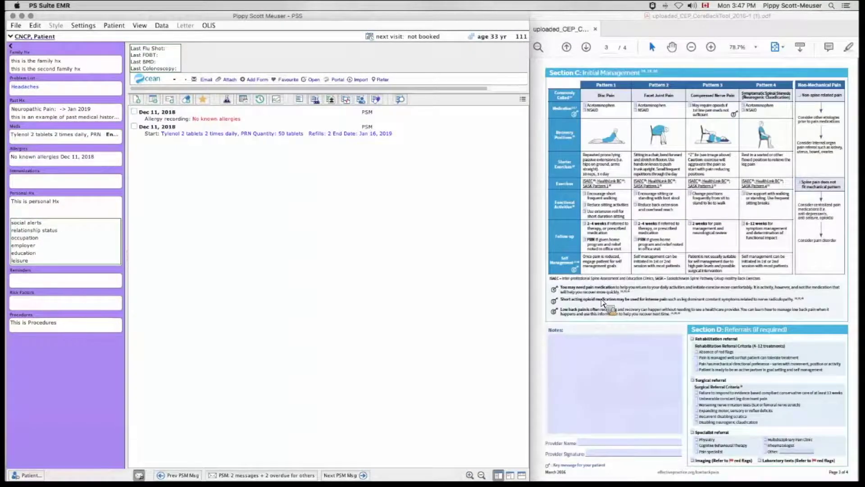
{"action": "scroll", "coordinate": [602, 302], "scroll_direction": "up", "scroll_amount": 3}
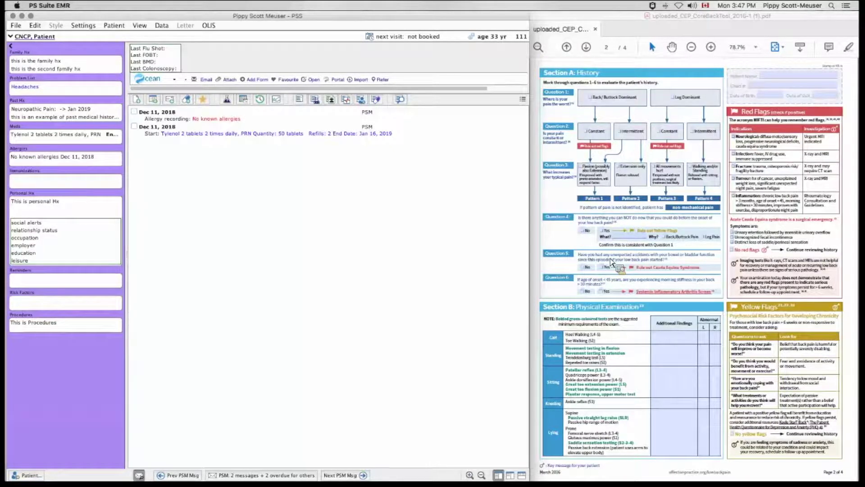
{"action": "scroll", "coordinate": [676, 140], "scroll_direction": "down", "scroll_amount": 3}
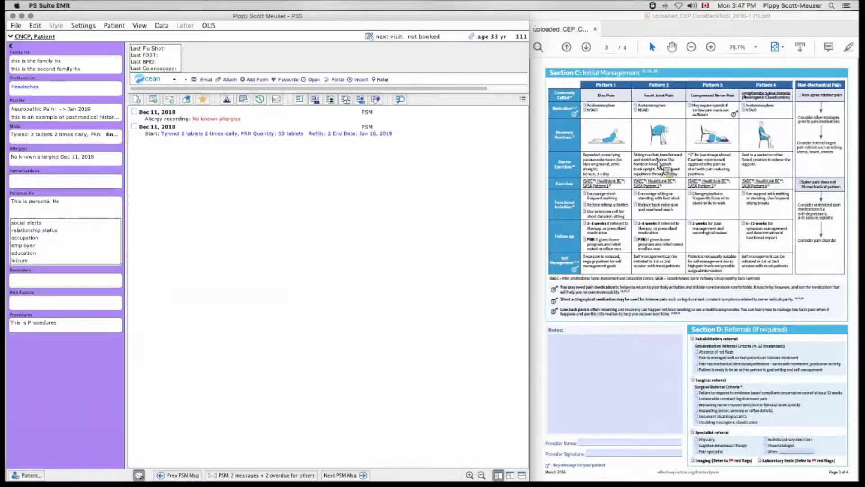
{"action": "scroll", "coordinate": [655, 165], "scroll_direction": "down", "scroll_amount": 3}
{"action": "scroll", "coordinate": [657, 165], "scroll_direction": "up", "scroll_amount": 9}
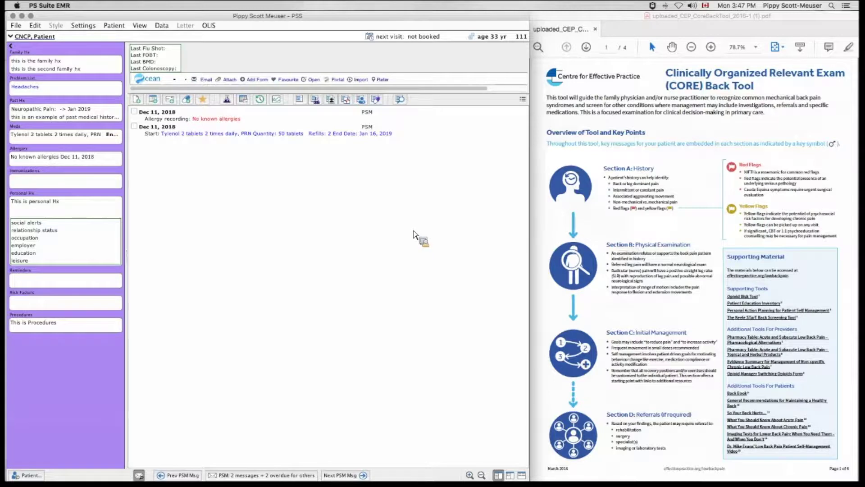
- Widen the patient chart over the PDF and add the CEP Providers Clinically Organized Relevant Exam (CORE) Back Tool form, searching for "cep providers"
{"action": "left_click_drag", "start_coordinate": [531, 266], "coordinate": [859, 274]}
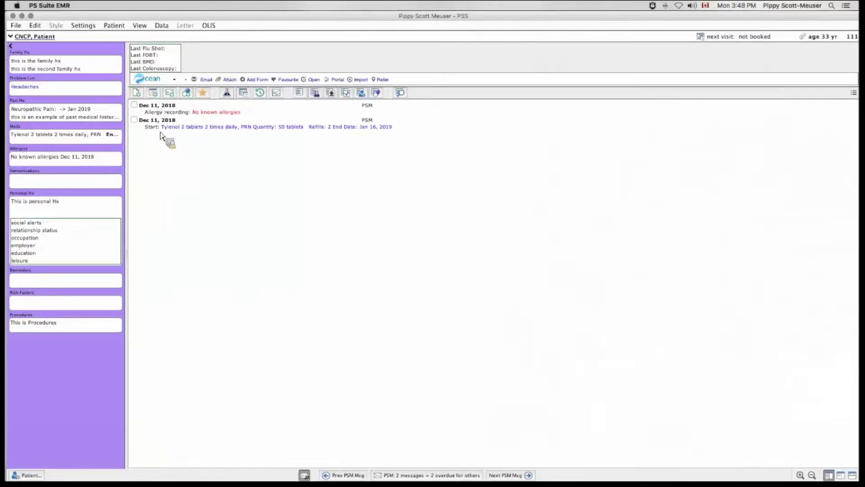
{"action": "left_click", "coordinate": [155, 93]}
{"action": "type", "text": "cep providers"}
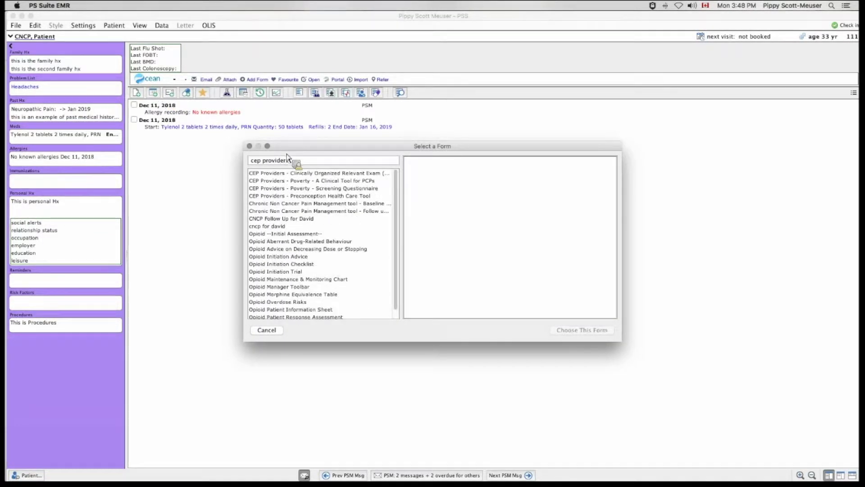
{"action": "key", "text": "Down"}
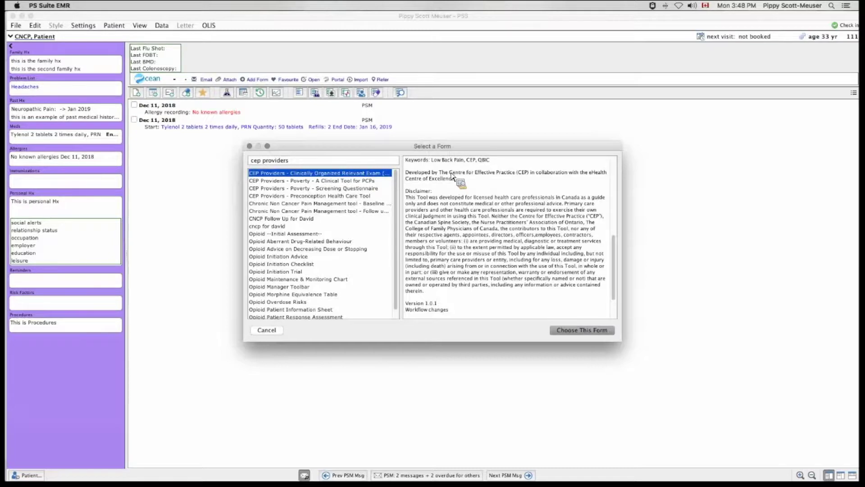
{"action": "scroll", "coordinate": [452, 176], "scroll_direction": "up", "scroll_amount": 5}
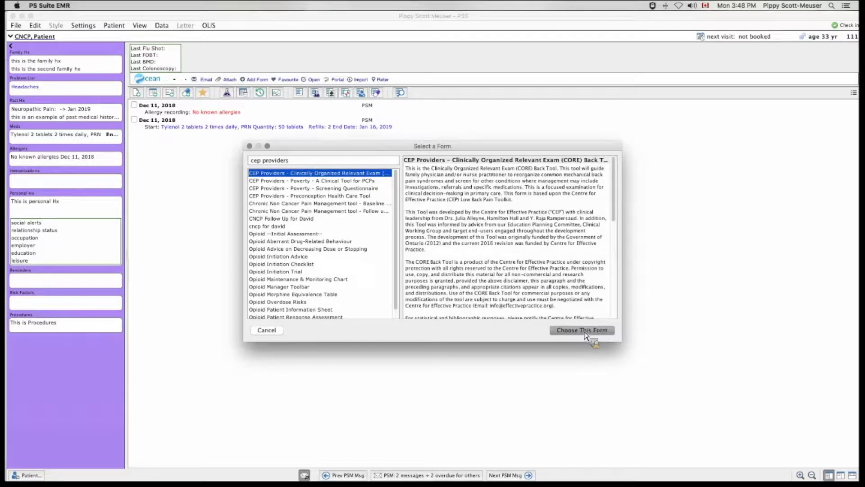
{"action": "left_click", "coordinate": [585, 332]}
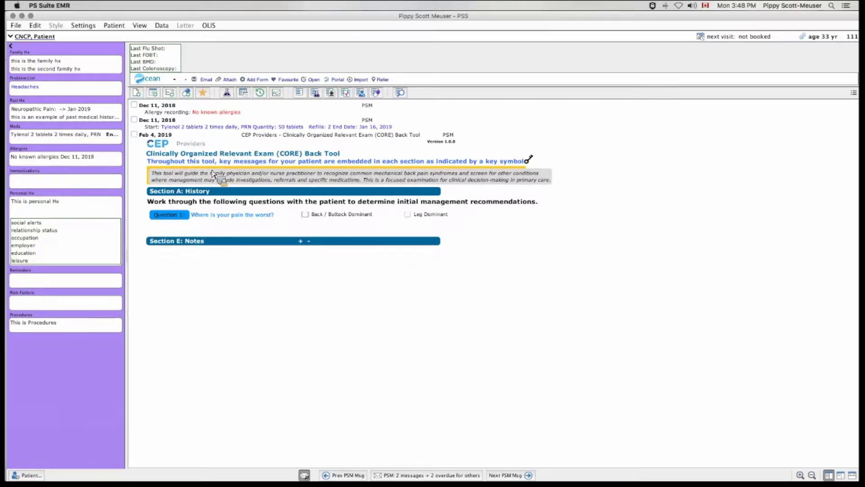
- Record the worst pain as Back / Buttock Dominant and Constant, and mark all five red flag indications as No
{"action": "left_click", "coordinate": [331, 220]}
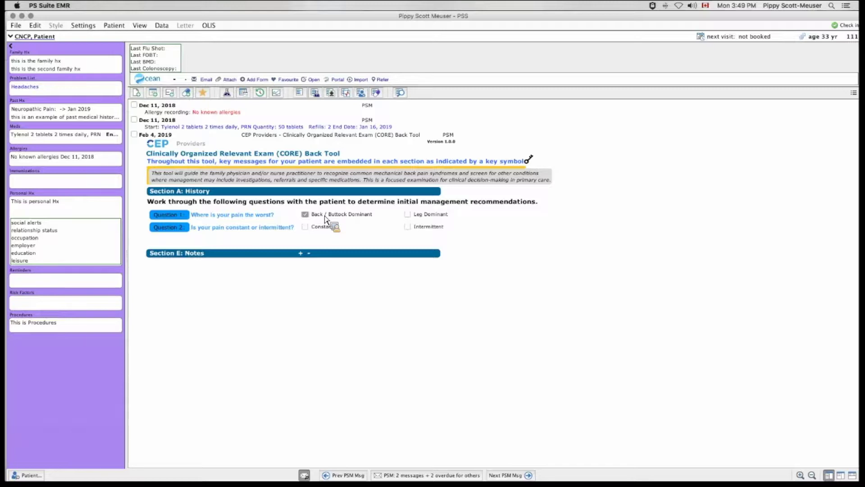
{"action": "left_click", "coordinate": [330, 231]}
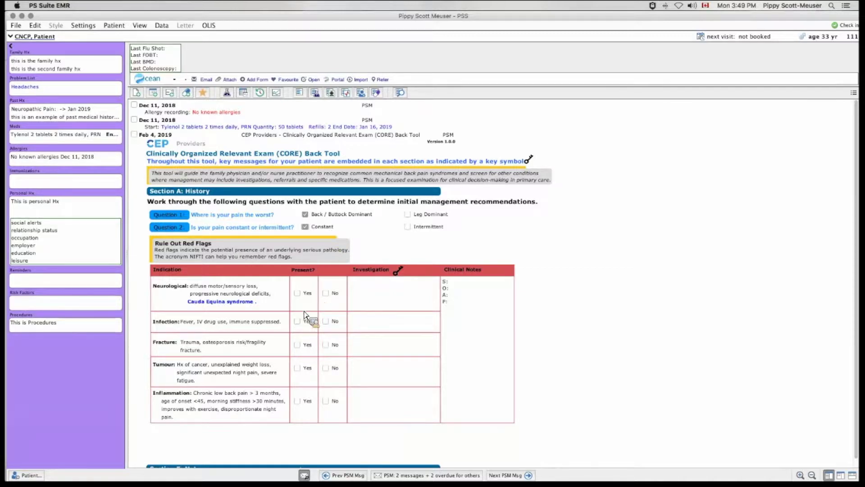
{"action": "left_click", "coordinate": [299, 294]}
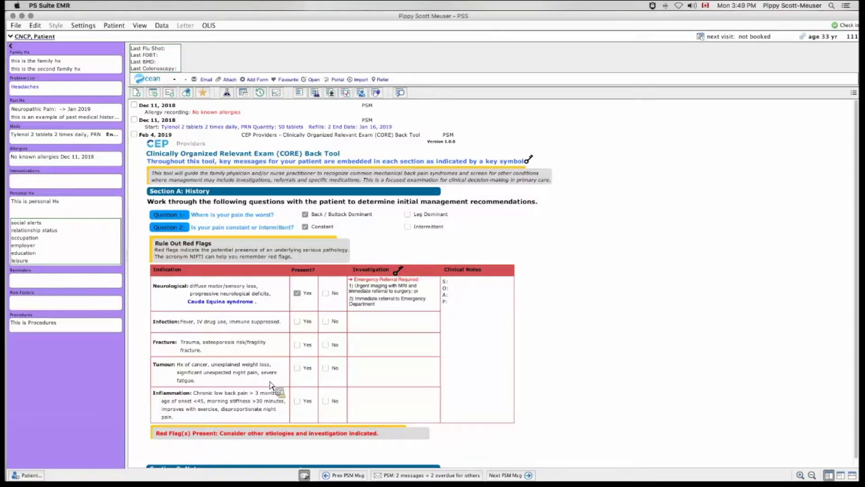
{"action": "left_click", "coordinate": [334, 293]}
{"action": "left_click", "coordinate": [335, 321]}
{"action": "left_click", "coordinate": [335, 346]}
{"action": "left_click", "coordinate": [332, 369]}
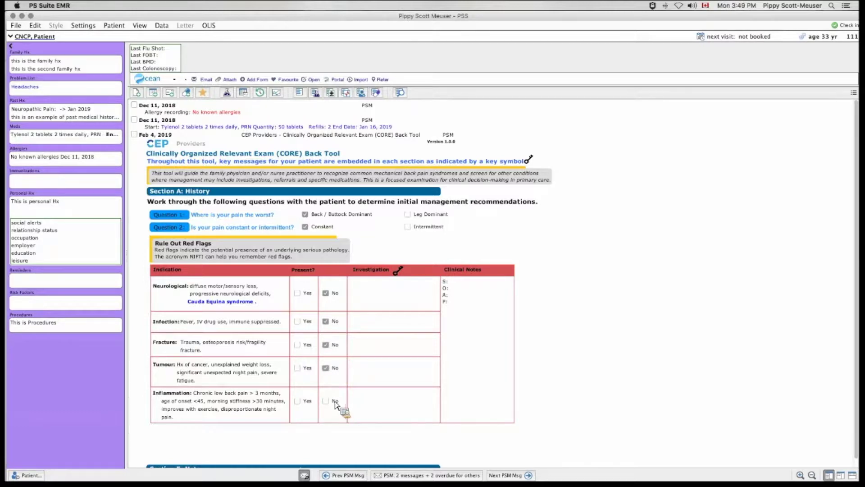
{"action": "left_click", "coordinate": [334, 402]}
- Answer Question 3 with Extension only and Question 4 about activities the patient can no longer do with Yes
{"action": "scroll", "coordinate": [272, 450], "scroll_direction": "down", "scroll_amount": 3}
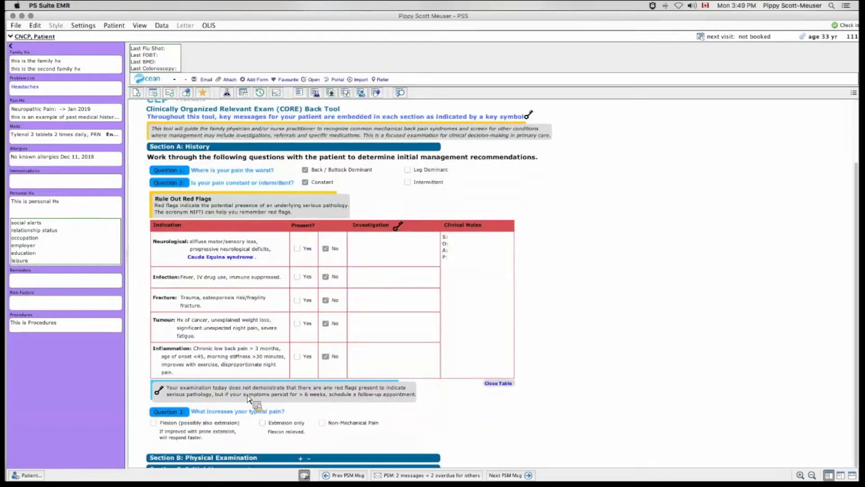
{"action": "scroll", "coordinate": [234, 382], "scroll_direction": "up", "scroll_amount": 1}
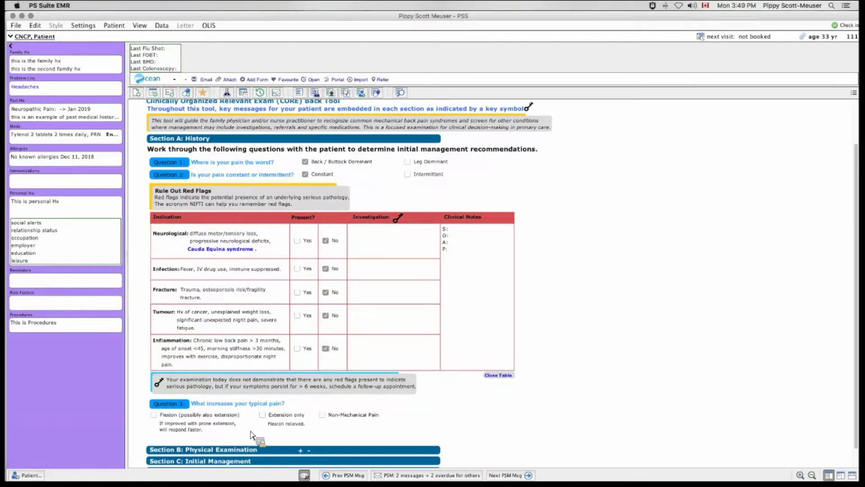
{"action": "left_click", "coordinate": [289, 415]}
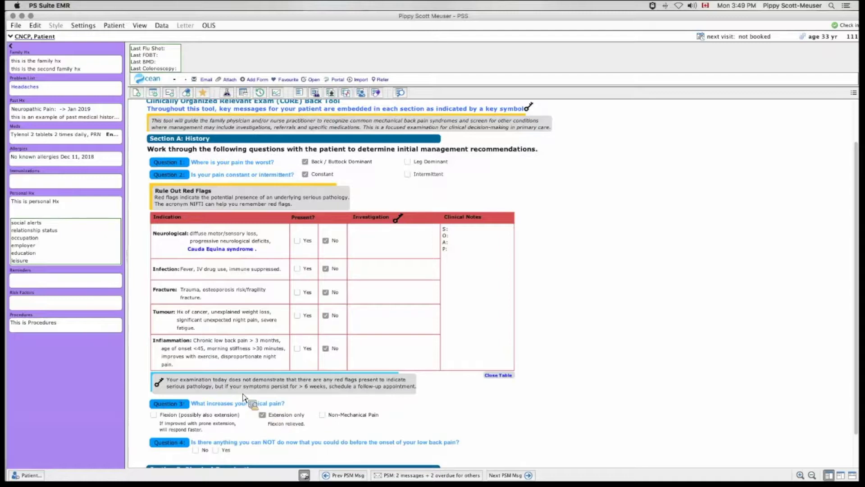
{"action": "scroll", "coordinate": [243, 397], "scroll_direction": "down", "scroll_amount": 2}
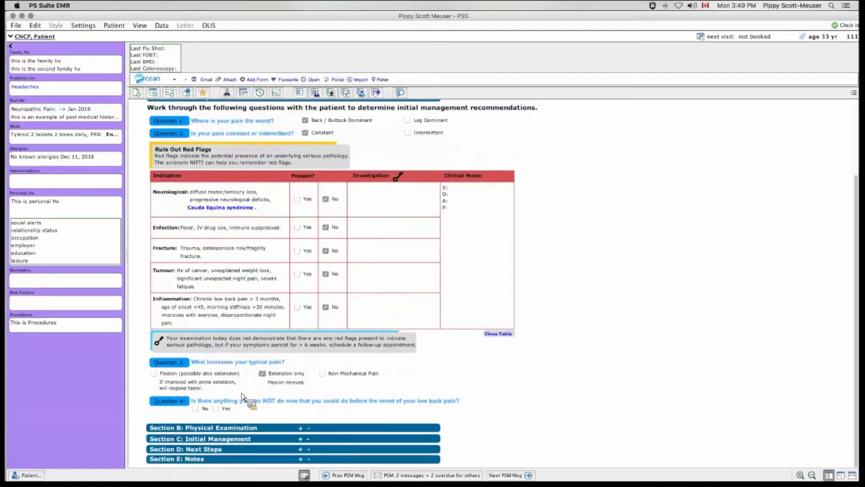
{"action": "left_click", "coordinate": [224, 411]}
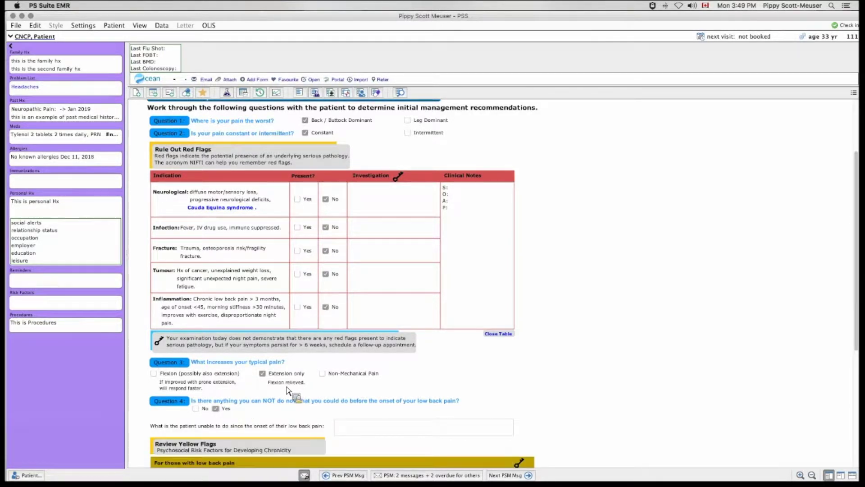
- Review the yellow flags table, try Yes for the first factor, and mark all four psychosocial risk factors as No
{"action": "scroll", "coordinate": [252, 361], "scroll_direction": "down", "scroll_amount": 5}
{"action": "scroll", "coordinate": [246, 339], "scroll_direction": "down", "scroll_amount": 1}
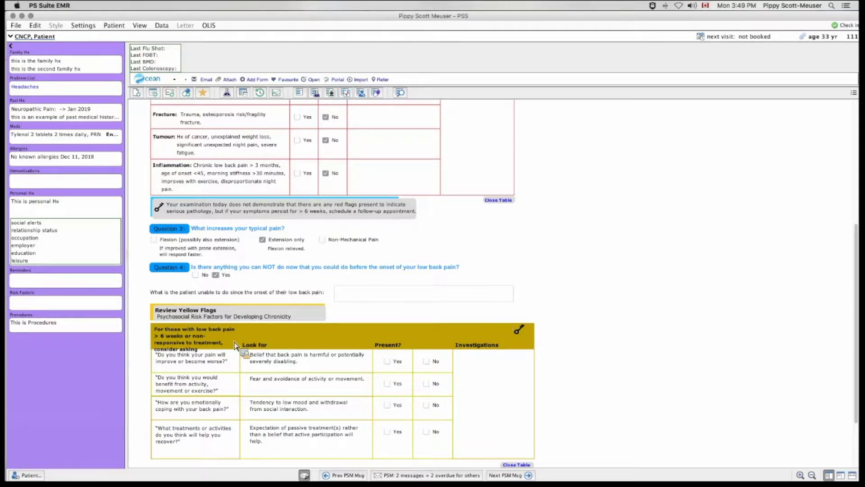
{"action": "scroll", "coordinate": [235, 346], "scroll_direction": "down", "scroll_amount": 3}
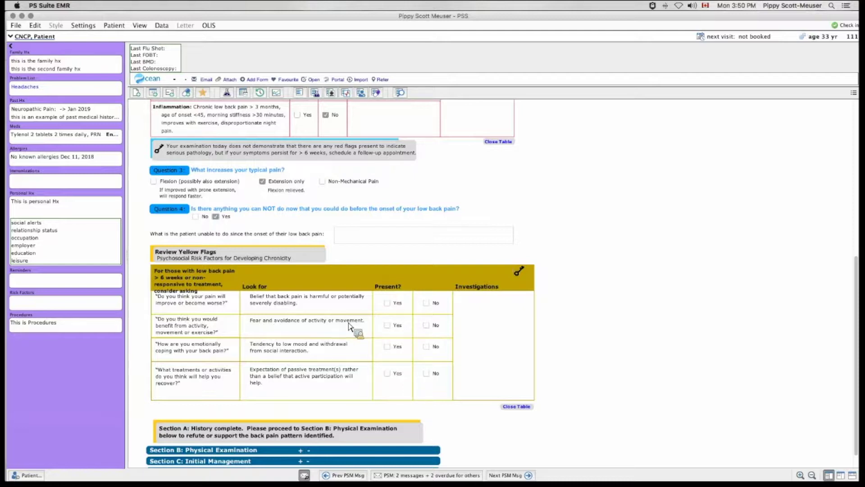
{"action": "left_click", "coordinate": [387, 303]}
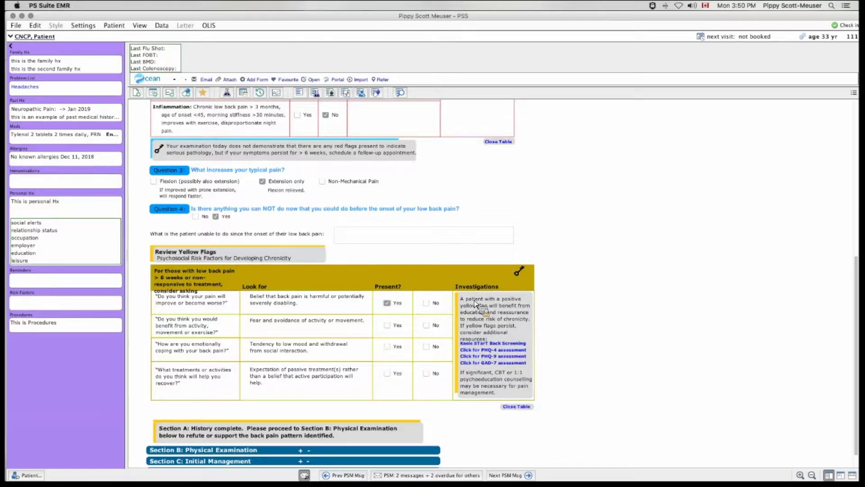
{"action": "left_click", "coordinate": [427, 303]}
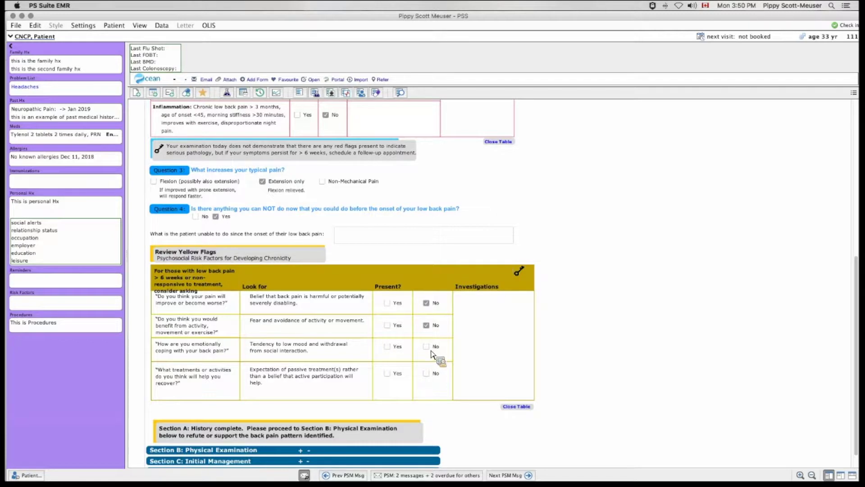
{"action": "left_click", "coordinate": [428, 350]}
{"action": "left_click", "coordinate": [429, 376]}
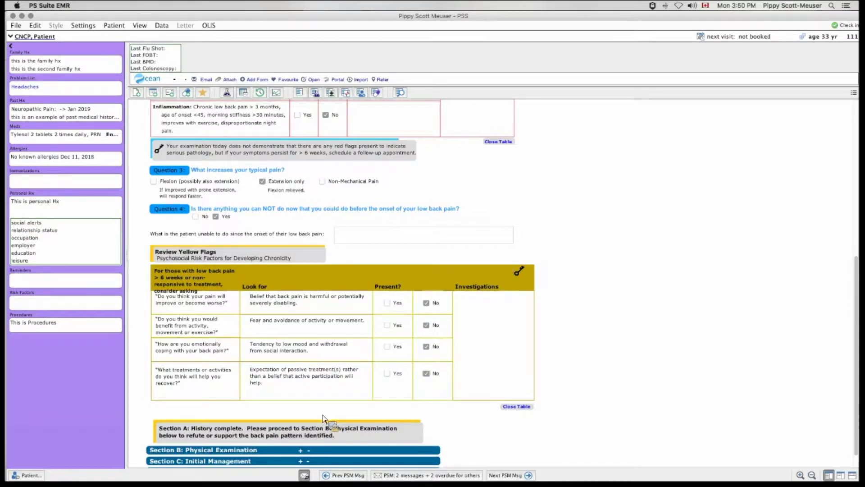
- Expand Section B: Physical Examination below the completed history section
{"action": "scroll", "coordinate": [325, 417], "scroll_direction": "down", "scroll_amount": 2}
{"action": "scroll", "coordinate": [325, 418], "scroll_direction": "up", "scroll_amount": 2}
{"action": "scroll", "coordinate": [327, 415], "scroll_direction": "down", "scroll_amount": 2}
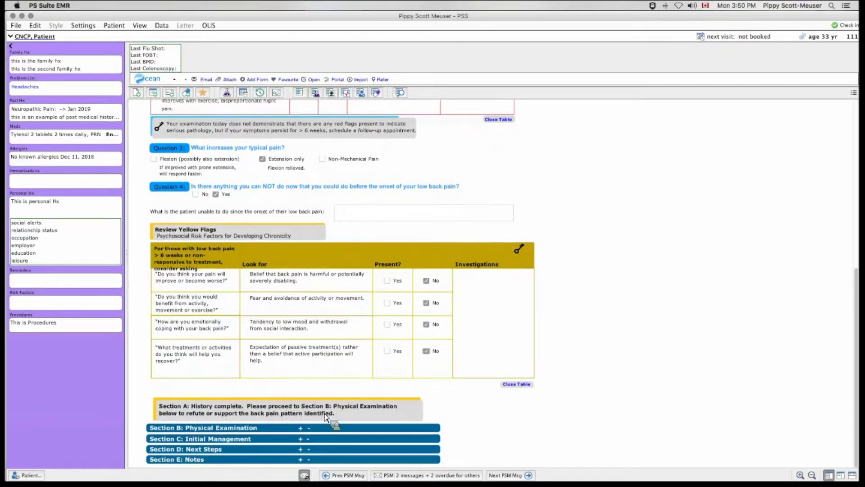
{"action": "left_click", "coordinate": [300, 428]}
{"action": "scroll", "coordinate": [294, 429], "scroll_direction": "down", "scroll_amount": 10}
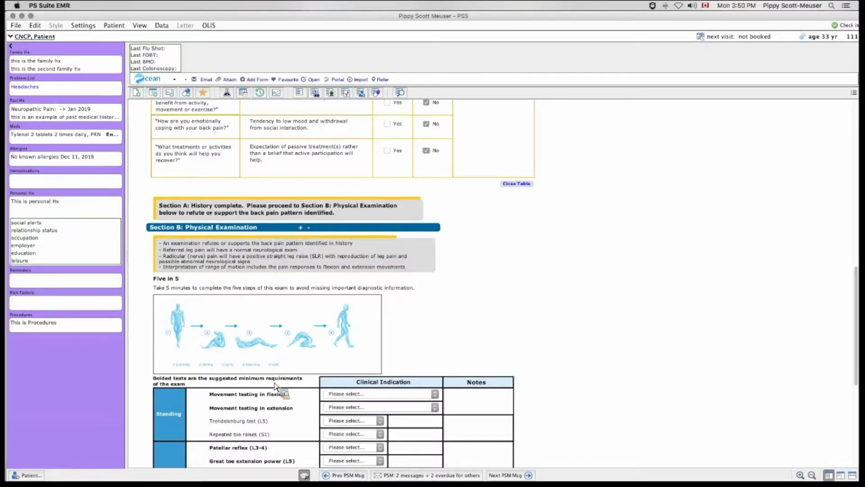
- Set the standing movement tests in flexion and in extension to Normal in the physical examination table
{"action": "scroll", "coordinate": [276, 385], "scroll_direction": "down", "scroll_amount": 5}
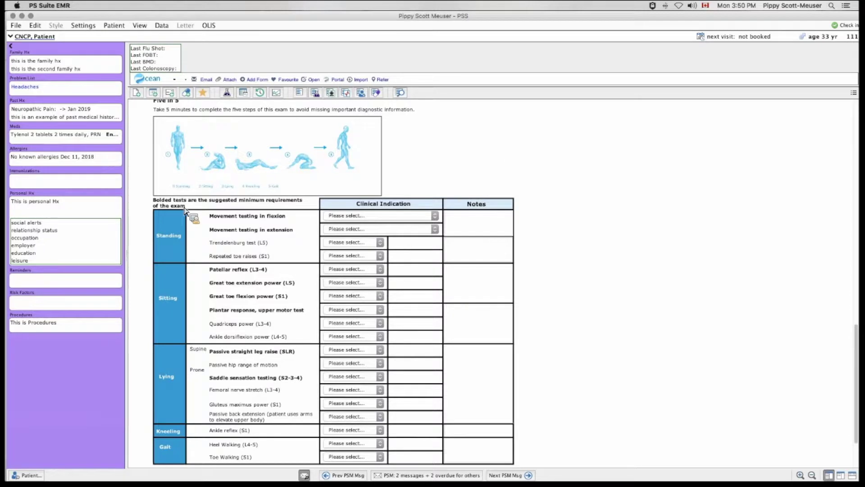
{"action": "left_click", "coordinate": [366, 217]}
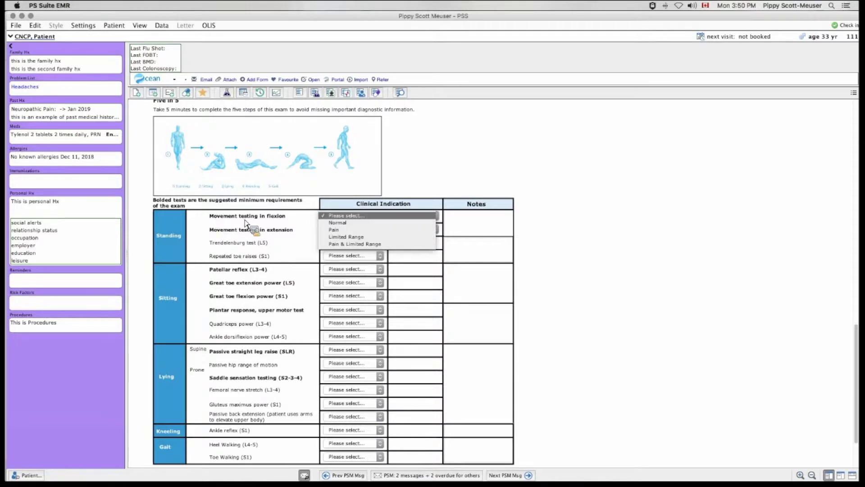
{"action": "left_click", "coordinate": [345, 223]}
{"action": "left_click", "coordinate": [344, 231]}
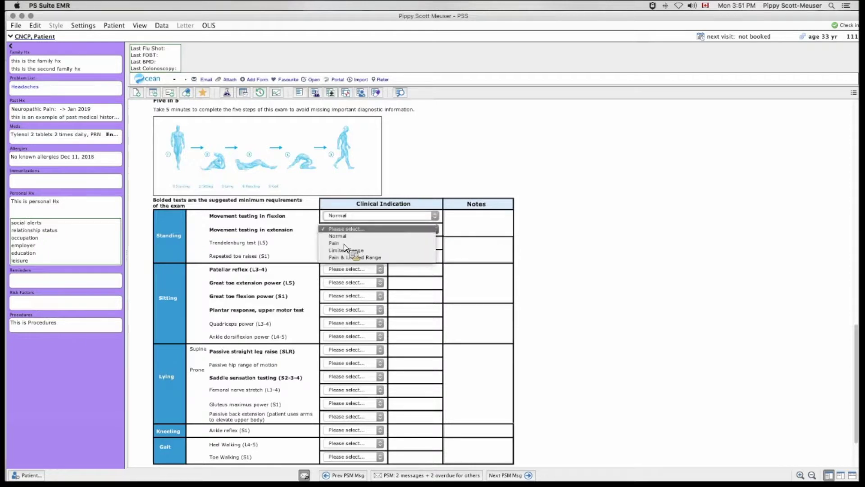
{"action": "left_click", "coordinate": [346, 236]}
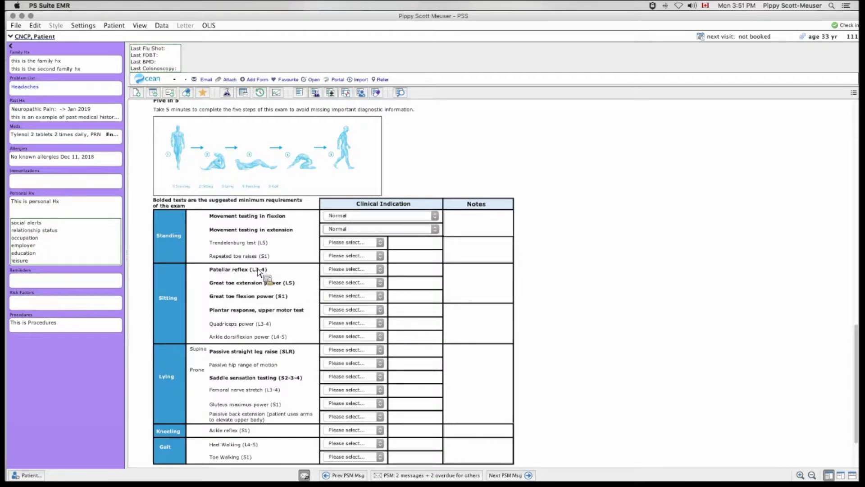
- Try Abnormal for the Patellar reflex (L3-4), check its side options, and set the reflex to Normal
{"action": "left_click", "coordinate": [345, 270]}
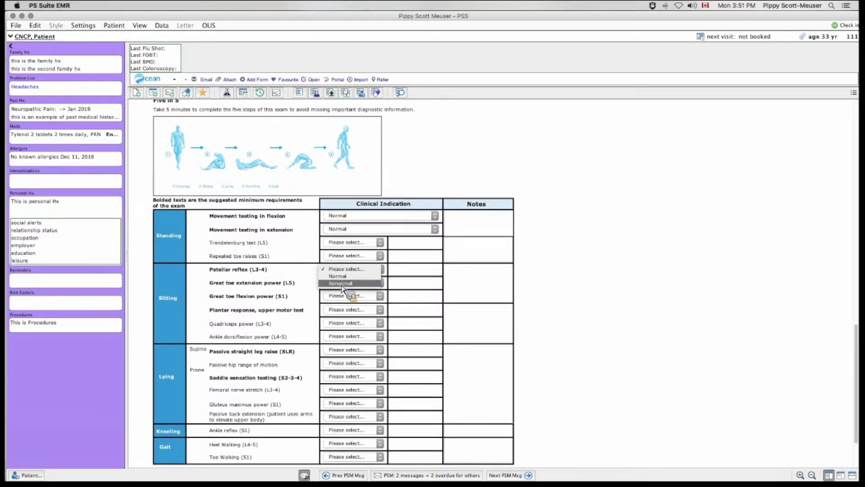
{"action": "left_click", "coordinate": [341, 284]}
{"action": "left_click", "coordinate": [423, 270]}
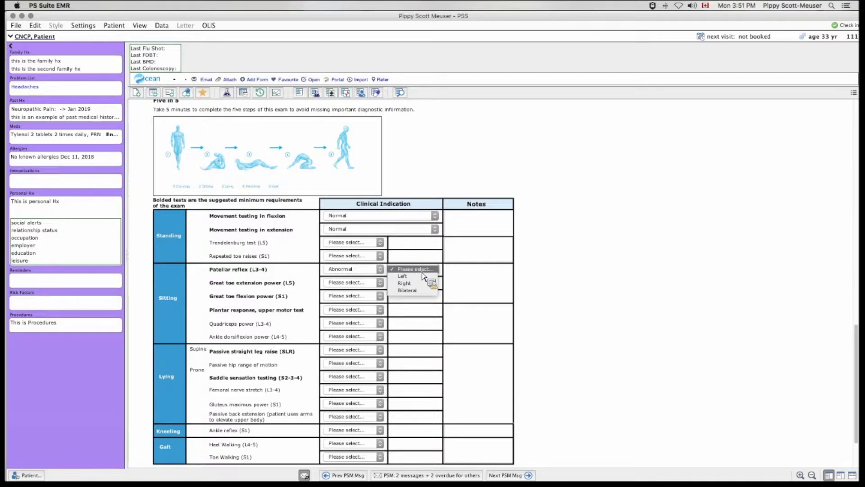
{"action": "left_click", "coordinate": [360, 270]}
{"action": "left_click", "coordinate": [348, 289]}
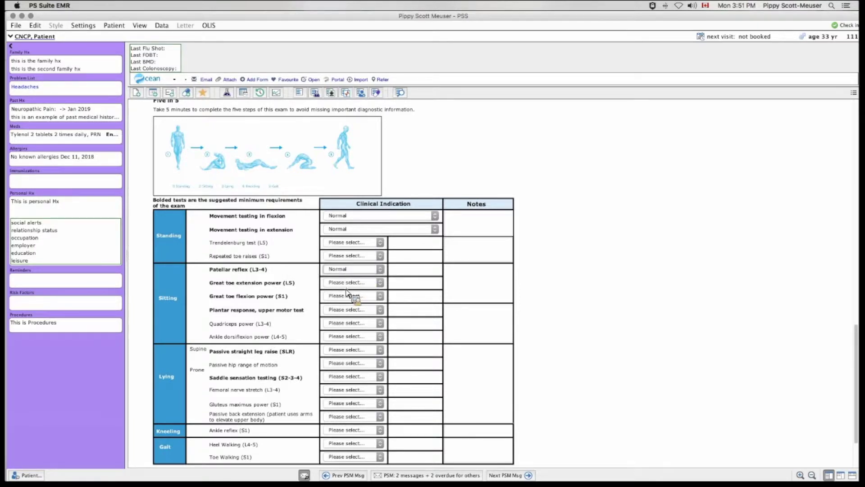
- Set the sitting tests for great toe extension power, great toe flexion power and plantar response to Normal
{"action": "left_click", "coordinate": [347, 285]}
{"action": "left_click", "coordinate": [345, 290]}
{"action": "left_click", "coordinate": [347, 296]}
{"action": "left_click", "coordinate": [338, 303]}
{"action": "left_click", "coordinate": [349, 310]}
{"action": "left_click", "coordinate": [340, 317]}
- Set the lying tests Passive straight leg raise (SLR) and Saddle sensation testing (S2-3-4) to Normal
{"action": "left_click", "coordinate": [350, 351]}
{"action": "left_click", "coordinate": [342, 357]}
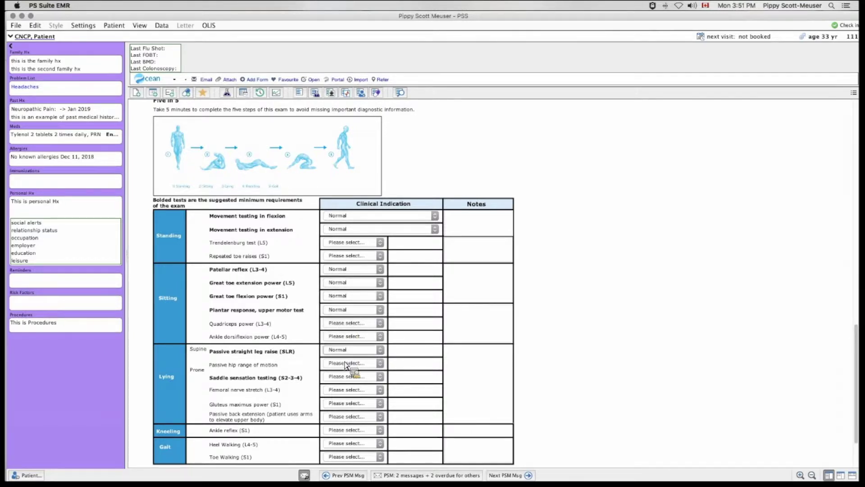
{"action": "left_click", "coordinate": [348, 378]}
{"action": "left_click", "coordinate": [343, 389]}
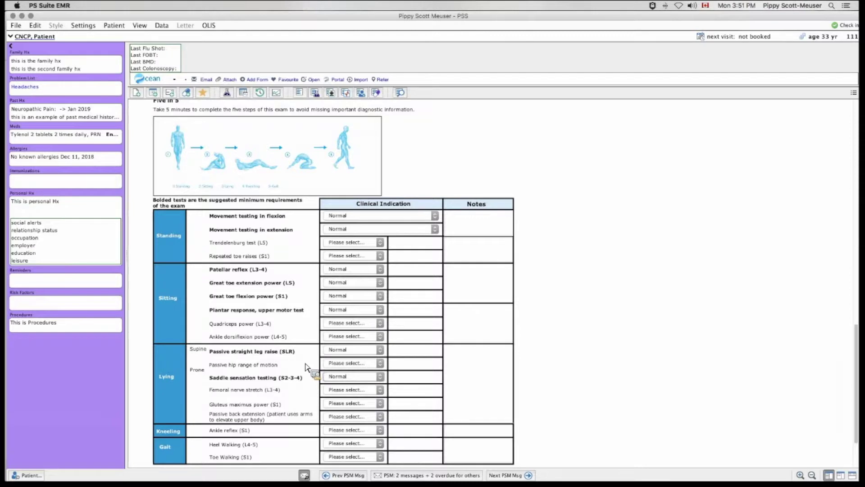
- Expand Section C: Initial Management to show the pain pattern and its management recommendations
{"action": "scroll", "coordinate": [305, 367], "scroll_direction": "down", "scroll_amount": 3}
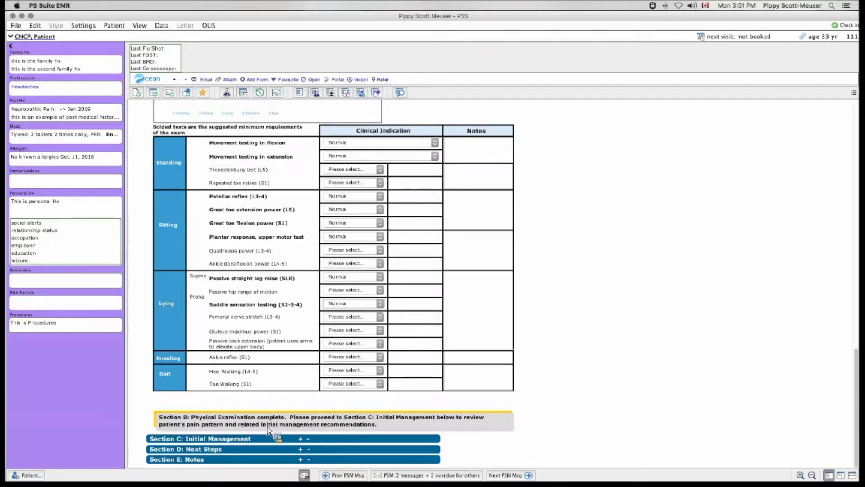
{"action": "left_click", "coordinate": [302, 440]}
{"action": "scroll", "coordinate": [297, 396], "scroll_direction": "down", "scroll_amount": 5}
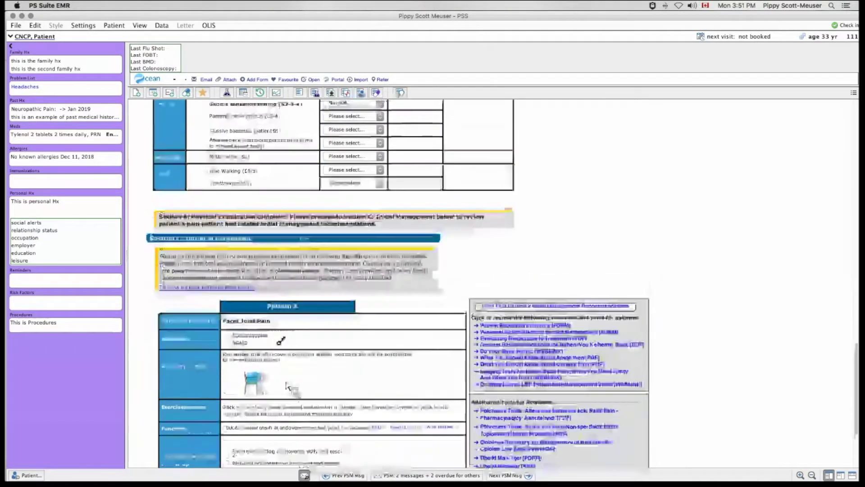
{"action": "scroll", "coordinate": [288, 370], "scroll_direction": "down", "scroll_amount": 3}
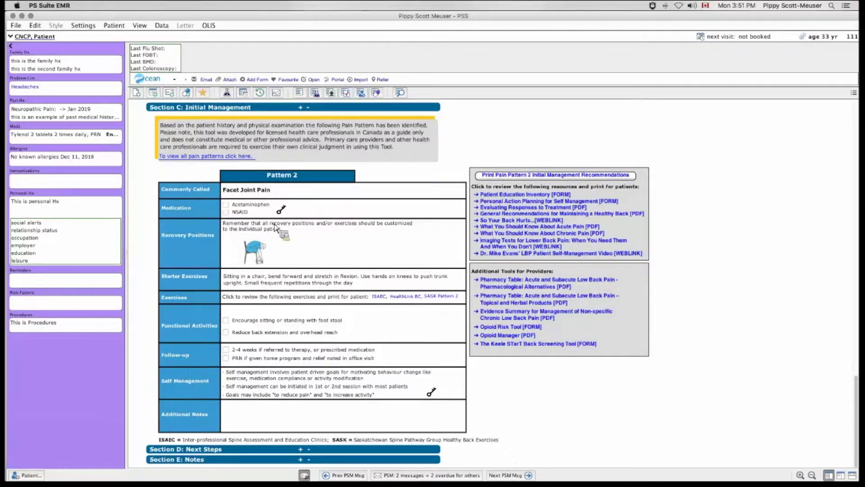
- Select Acetaminophen and both functional activities in the Pattern 2 management table, then place the cursor in Additional Notes
{"action": "left_click", "coordinate": [225, 320]}
{"action": "left_click", "coordinate": [226, 332]}
{"action": "left_click", "coordinate": [226, 204]}
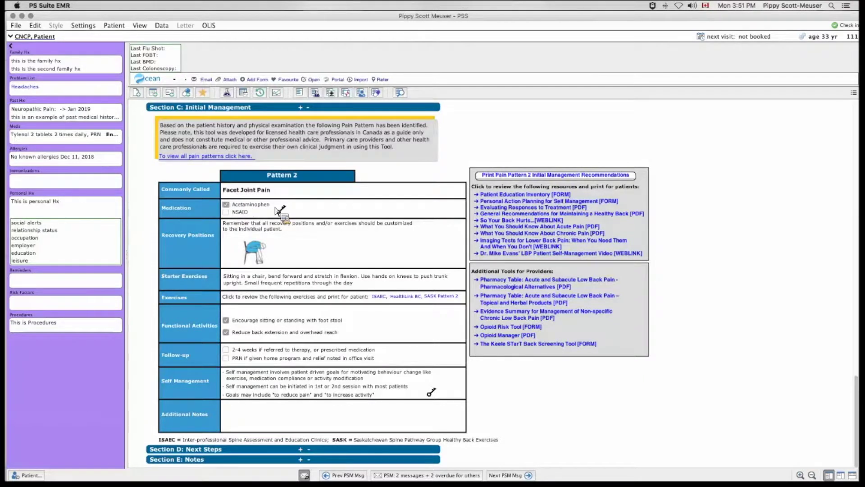
{"action": "left_click", "coordinate": [268, 423]}
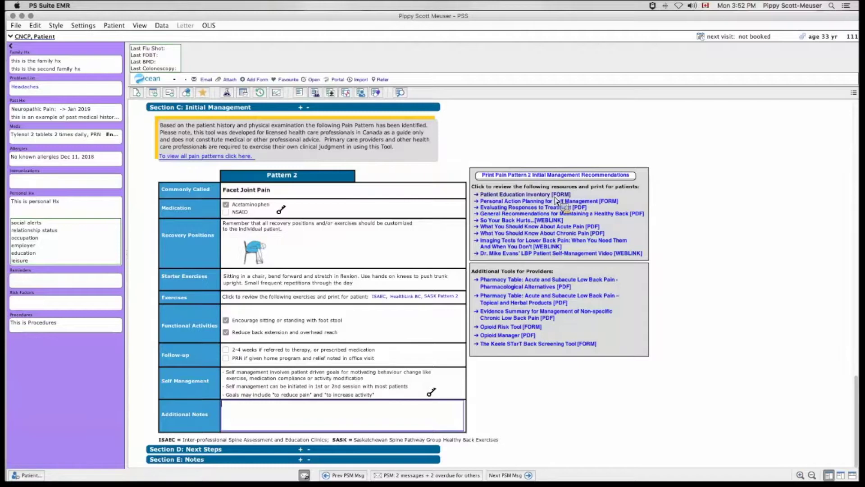
- Open the Patient Education Inventory form, review its listed patient resources, and close it
{"action": "left_click", "coordinate": [556, 195]}
{"action": "scroll", "coordinate": [451, 252], "scroll_direction": "down", "scroll_amount": 5}
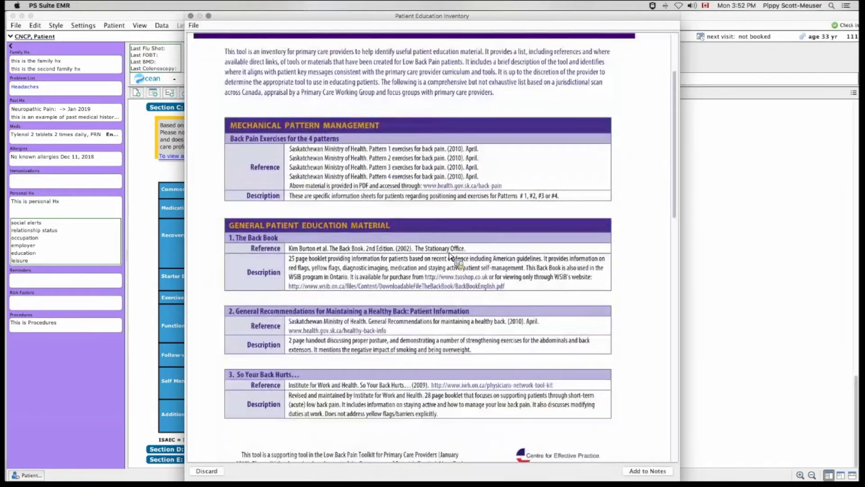
{"action": "scroll", "coordinate": [450, 255], "scroll_direction": "down", "scroll_amount": 10}
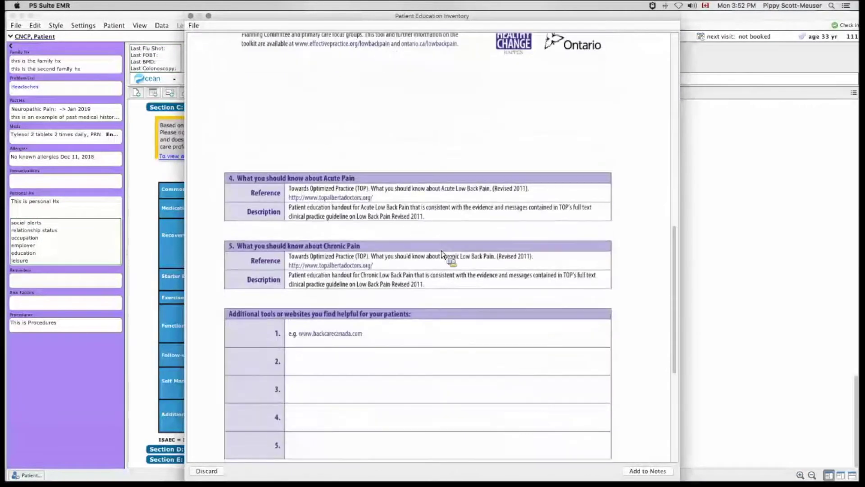
{"action": "scroll", "coordinate": [444, 261], "scroll_direction": "down", "scroll_amount": 4}
{"action": "scroll", "coordinate": [429, 243], "scroll_direction": "up", "scroll_amount": 10}
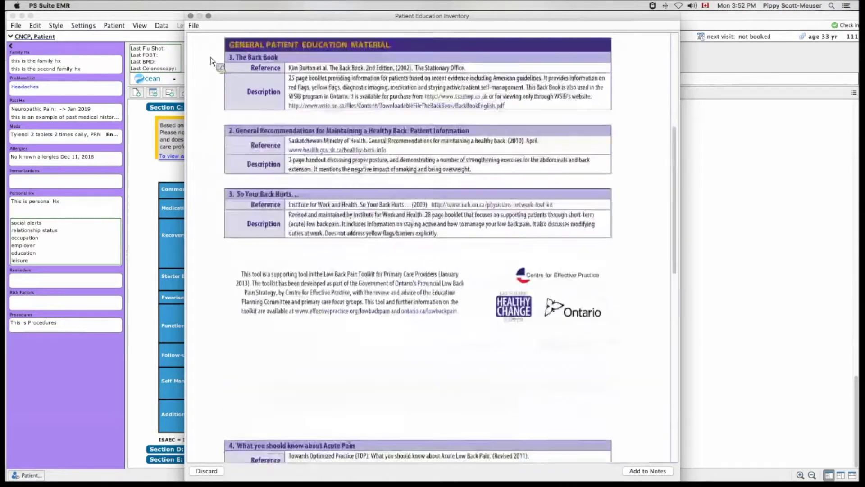
{"action": "scroll", "coordinate": [210, 61], "scroll_direction": "up", "scroll_amount": 2}
{"action": "left_click", "coordinate": [191, 15]}
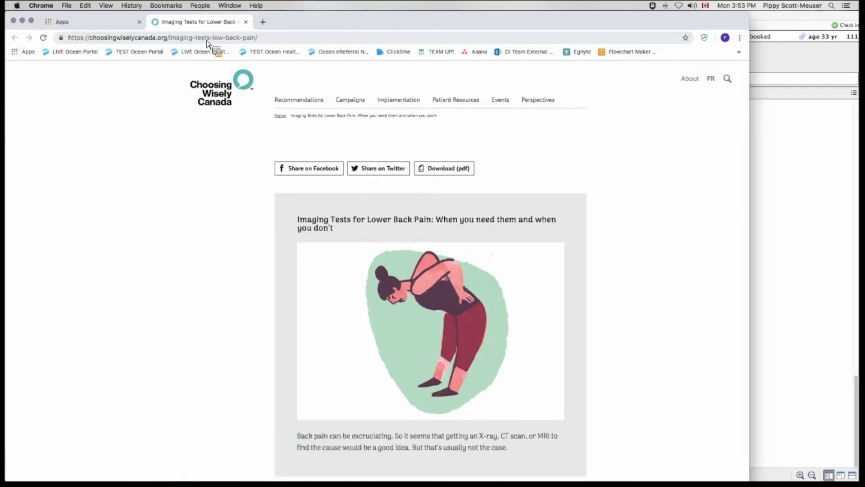
{"action": "left_click", "coordinate": [208, 39]}
{"action": "key", "text": "super+c"}
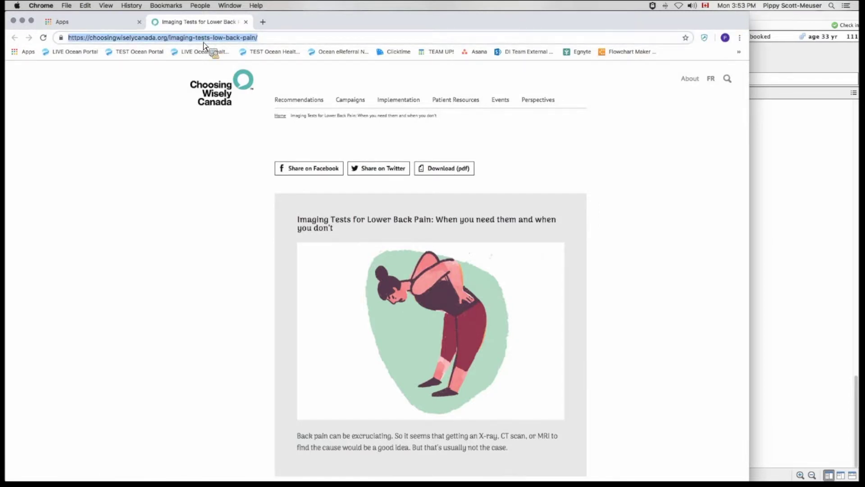
{"action": "left_click", "coordinate": [834, 241]}
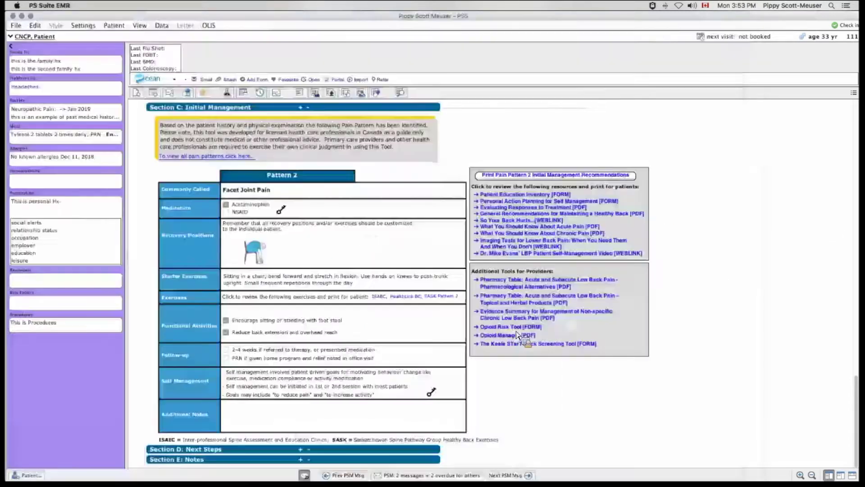
{"action": "left_click", "coordinate": [296, 424]}
{"action": "key", "text": "super+v"}
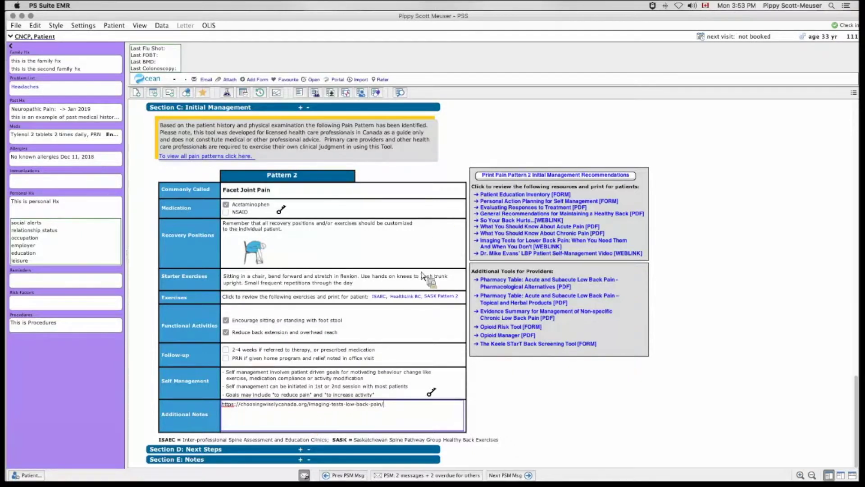
{"action": "type", "text": "sdfl;kjkl"}
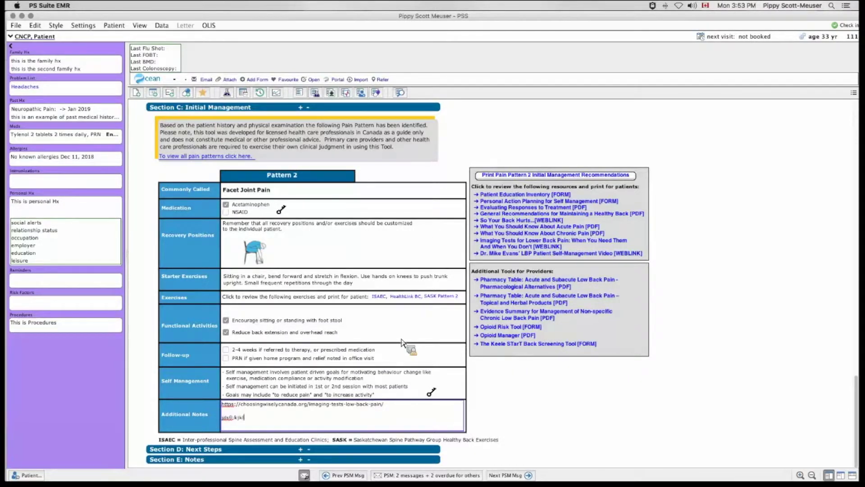
{"action": "type", "text": "jafkjaf ksdfj;lakjfa"}
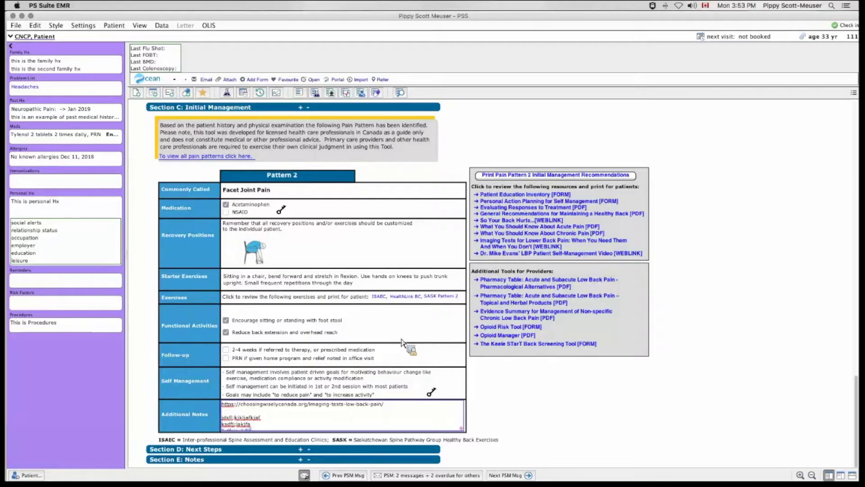
- Preview the printable Pattern 2 patient handout with NSAID and both key messages turned on, and discard the handout
{"action": "left_click", "coordinate": [536, 175]}
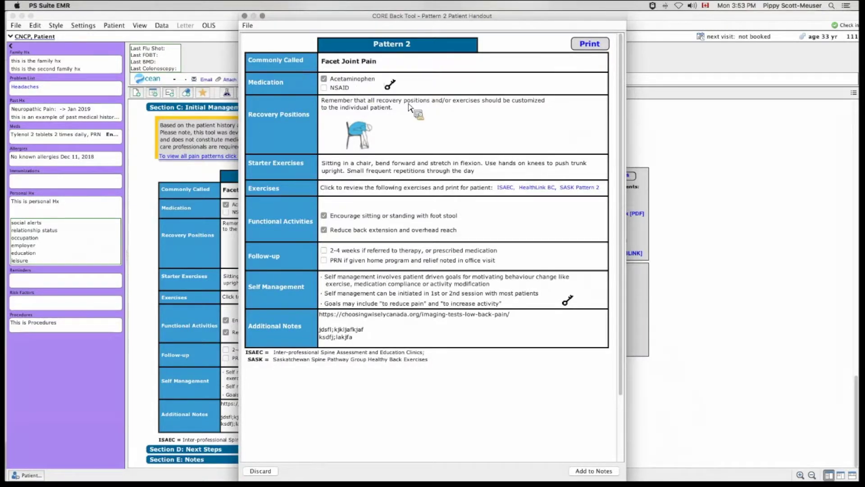
{"action": "left_click", "coordinate": [390, 89]}
{"action": "left_click", "coordinate": [389, 89]}
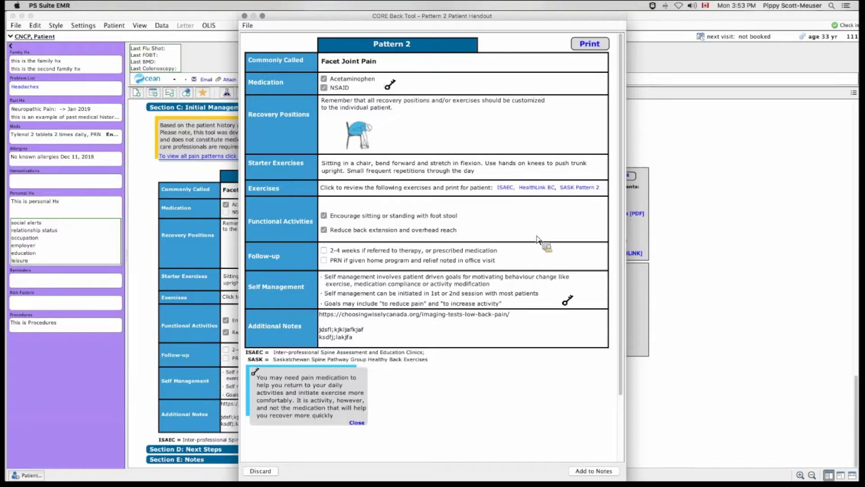
{"action": "left_click", "coordinate": [574, 301]}
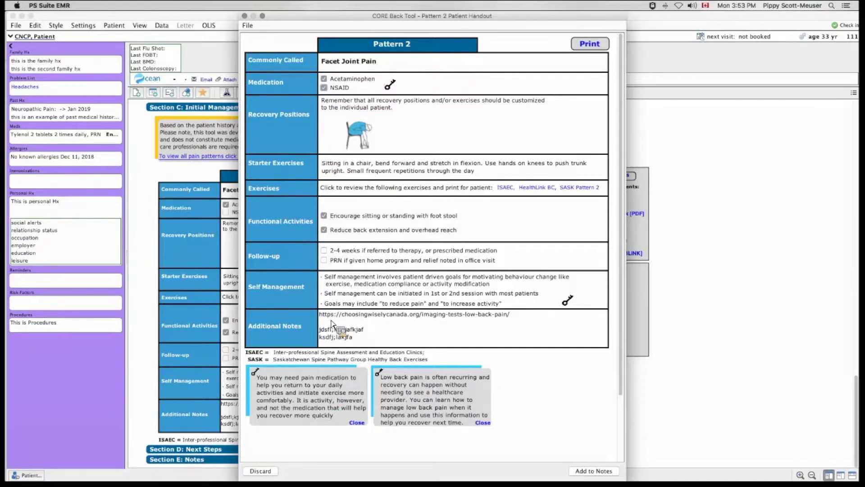
{"action": "left_click", "coordinate": [244, 16]}
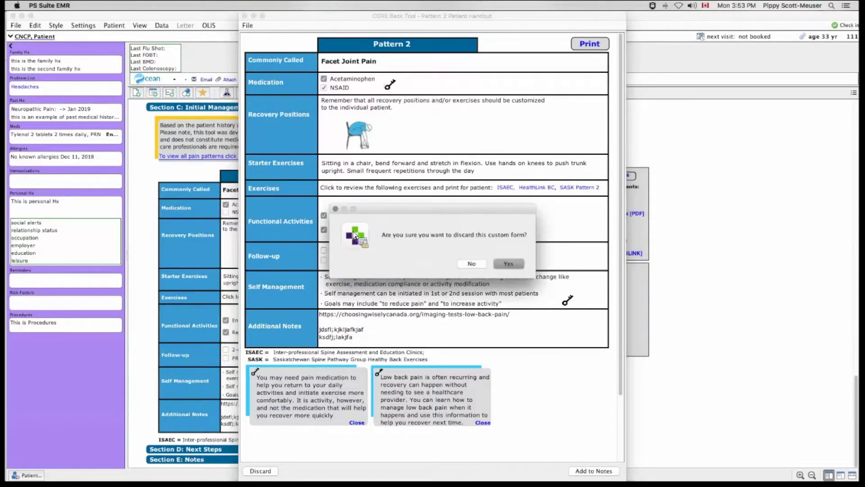
{"action": "left_click", "coordinate": [504, 264]}
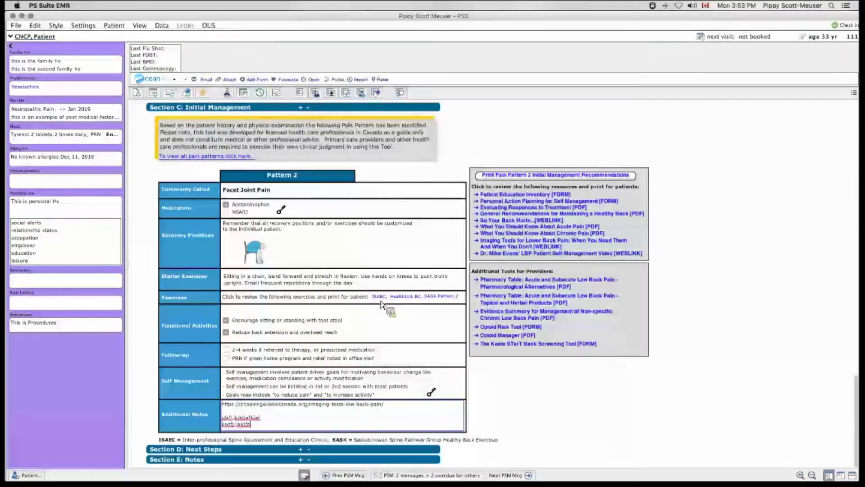
- Set the follow-up to 2-4 weeks if referred to therapy or prescribed medication, and send its reminder message
{"action": "left_click", "coordinate": [247, 362]}
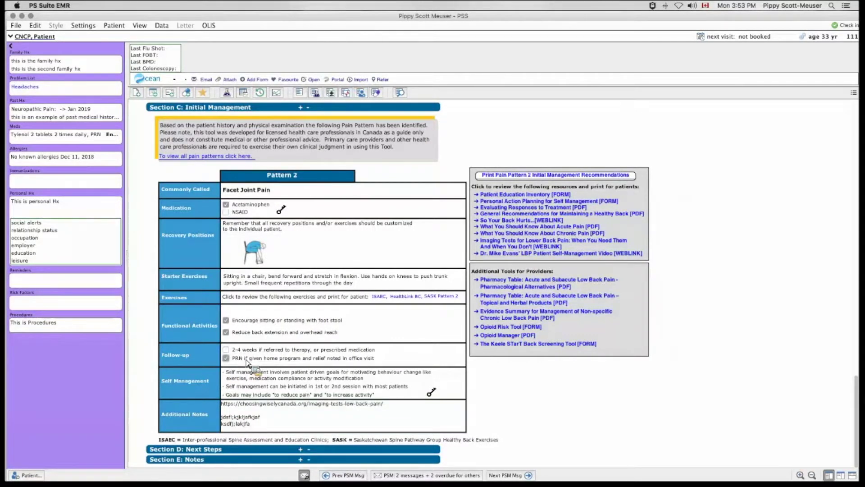
{"action": "left_click", "coordinate": [242, 357]}
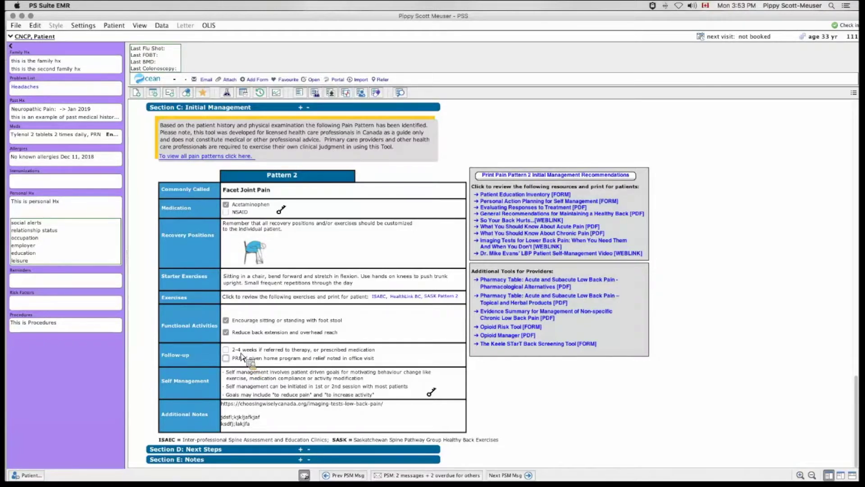
{"action": "left_click", "coordinate": [242, 350]}
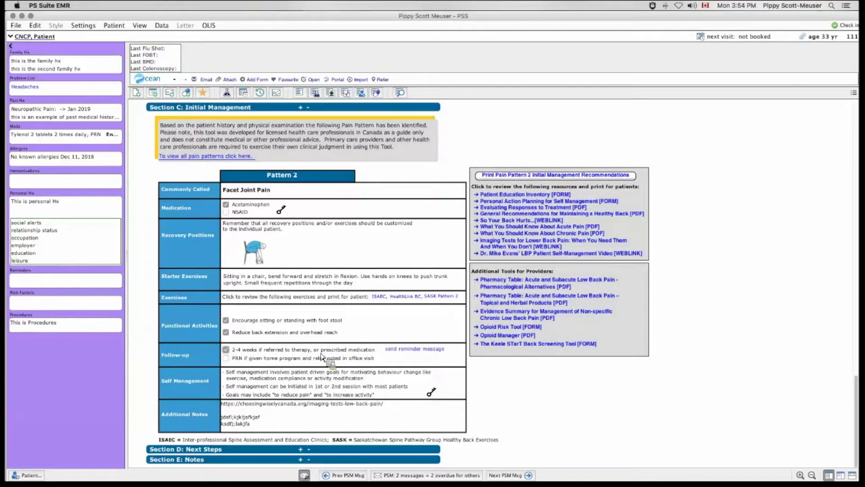
{"action": "left_click", "coordinate": [424, 352]}
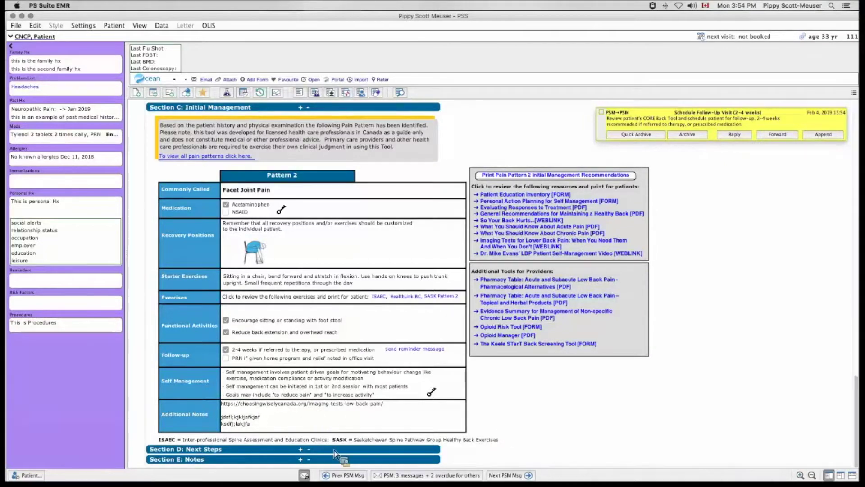
- Expand Section D: Next Steps, select the Rehabilitation referral, and send its reminder message
{"action": "left_click", "coordinate": [300, 450]}
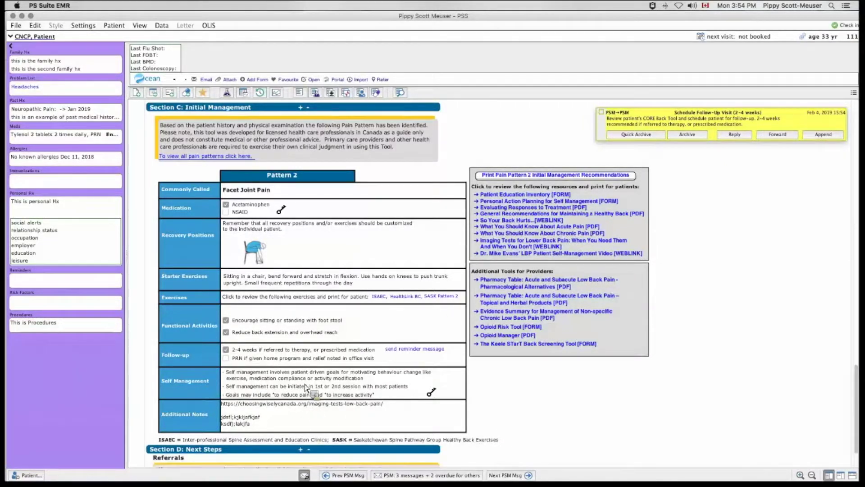
{"action": "scroll", "coordinate": [307, 388], "scroll_direction": "down", "scroll_amount": 3}
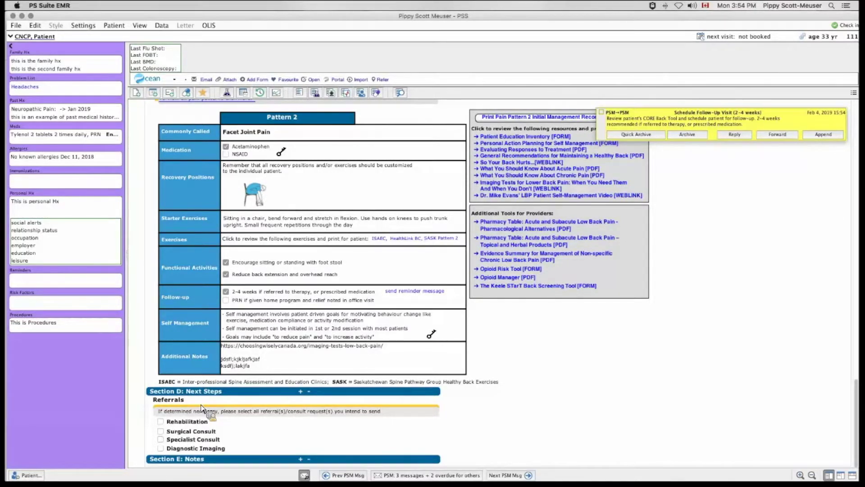
{"action": "left_click", "coordinate": [177, 422]}
{"action": "scroll", "coordinate": [194, 405], "scroll_direction": "down", "scroll_amount": 2}
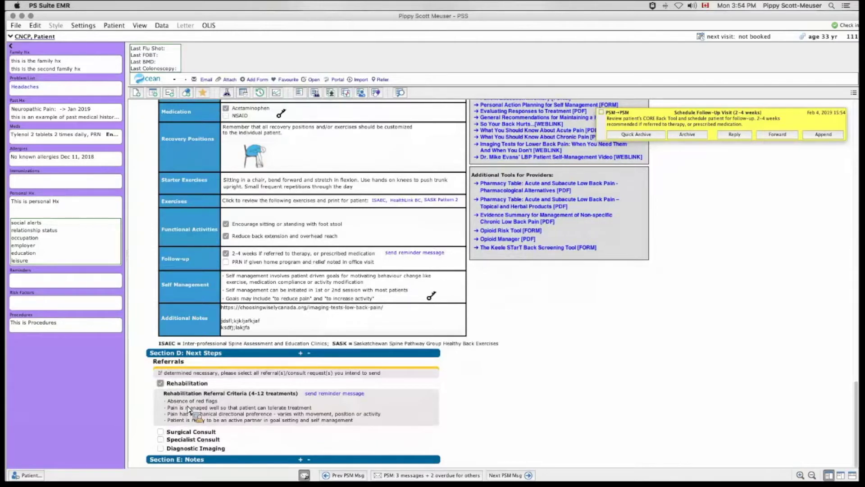
{"action": "left_click", "coordinate": [321, 395]}
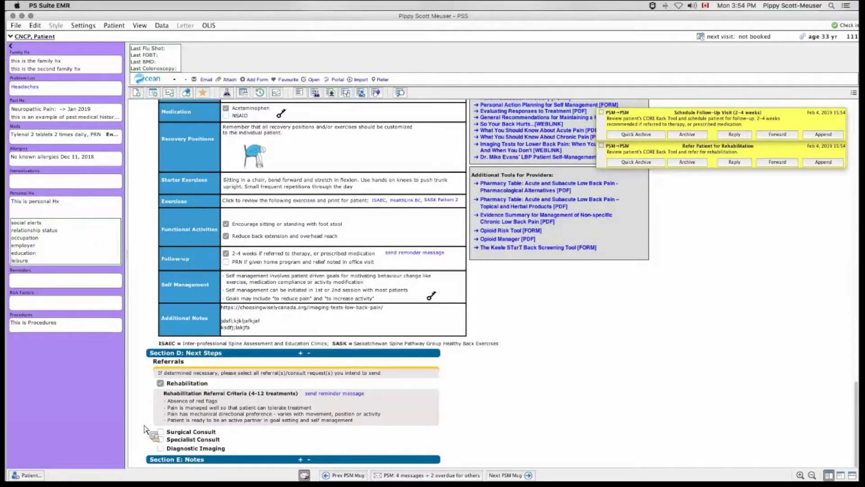
- Select the Surgical Consult and Specialist Consult referrals, with Physiatry, Cognitive Behavioural Therapy and Pain specialist as the specialist options
{"action": "left_click", "coordinate": [161, 432]}
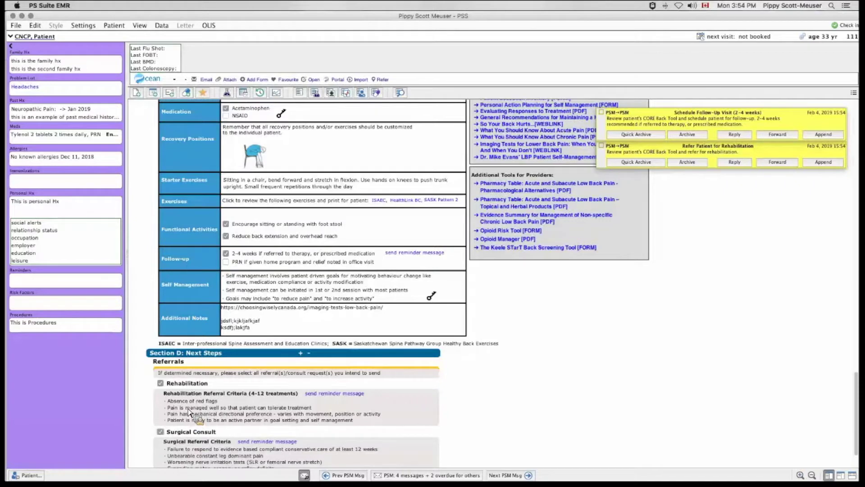
{"action": "scroll", "coordinate": [199, 419], "scroll_direction": "down", "scroll_amount": 2}
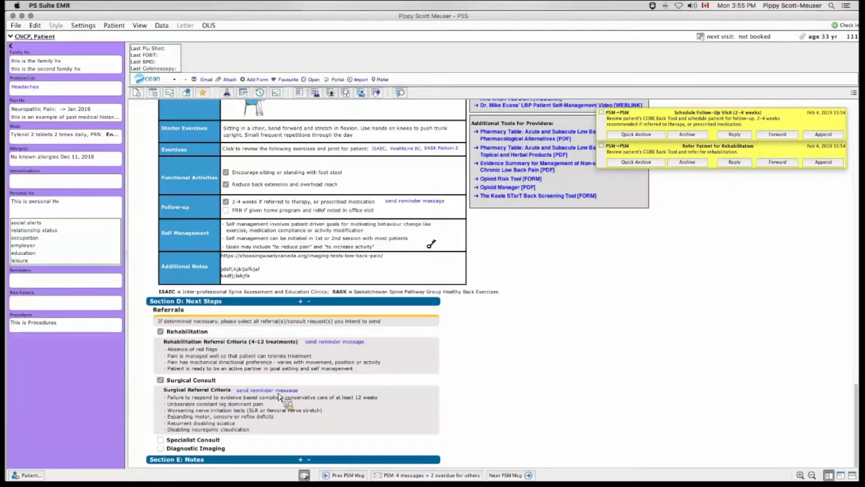
{"action": "left_click", "coordinate": [187, 440]}
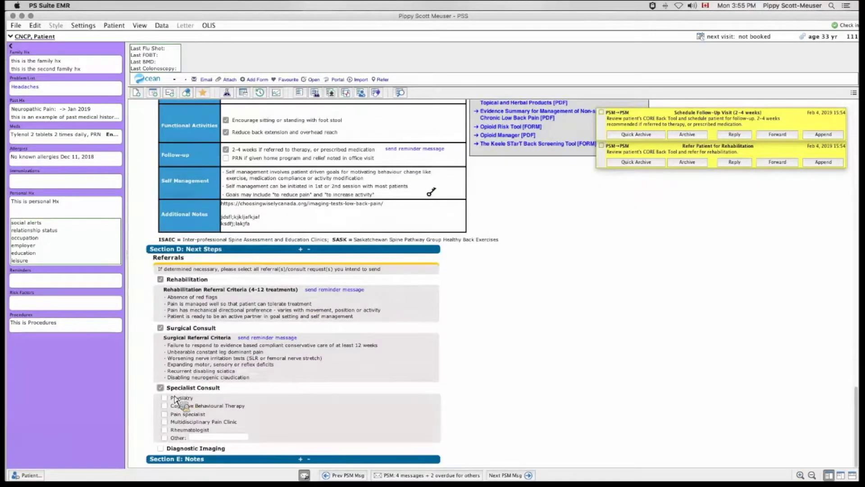
{"action": "left_click", "coordinate": [183, 406]}
{"action": "left_click", "coordinate": [188, 414]}
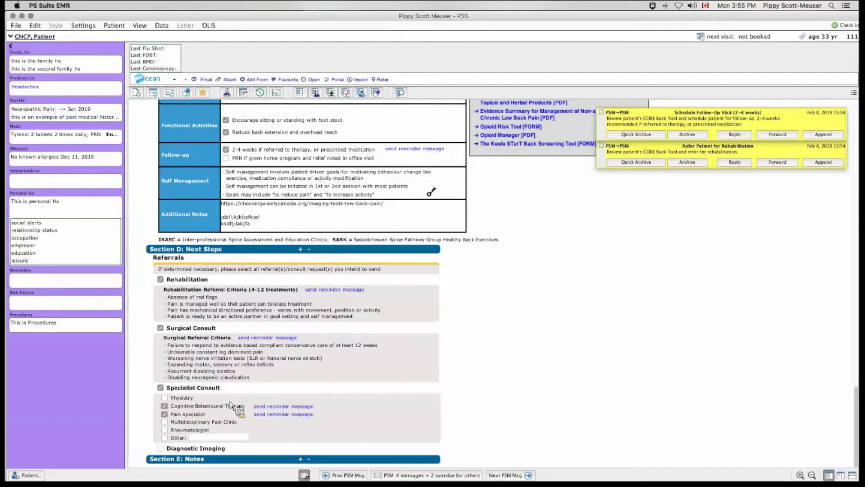
- Select Diagnostic Imaging under the referrals, and expand Section E: Notes with the cursor in its notes box
{"action": "left_click", "coordinate": [203, 450]}
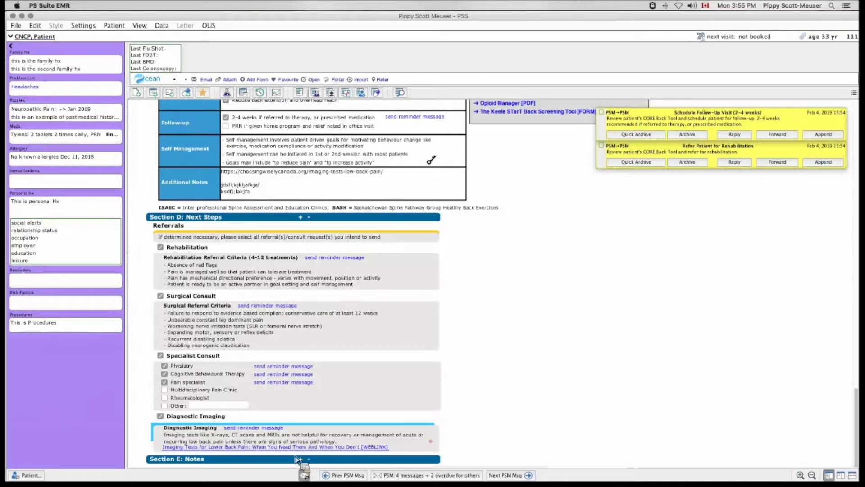
{"action": "scroll", "coordinate": [276, 407], "scroll_direction": "down", "scroll_amount": 3}
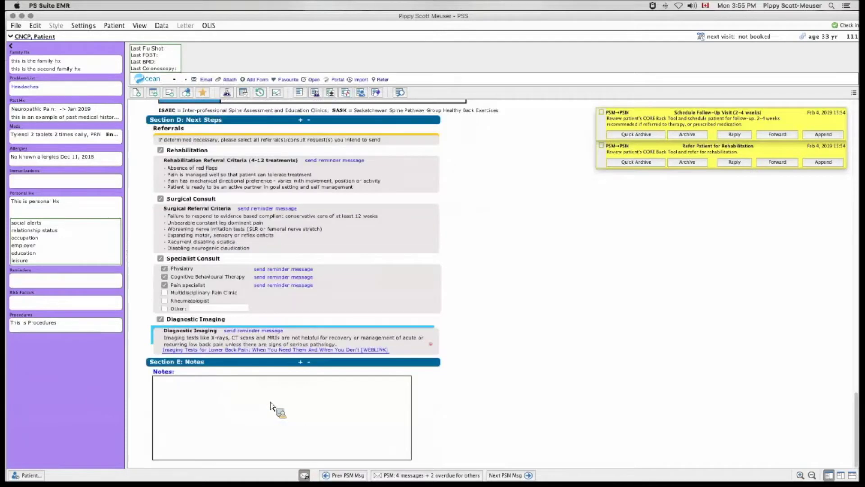
{"action": "left_click", "coordinate": [271, 406]}
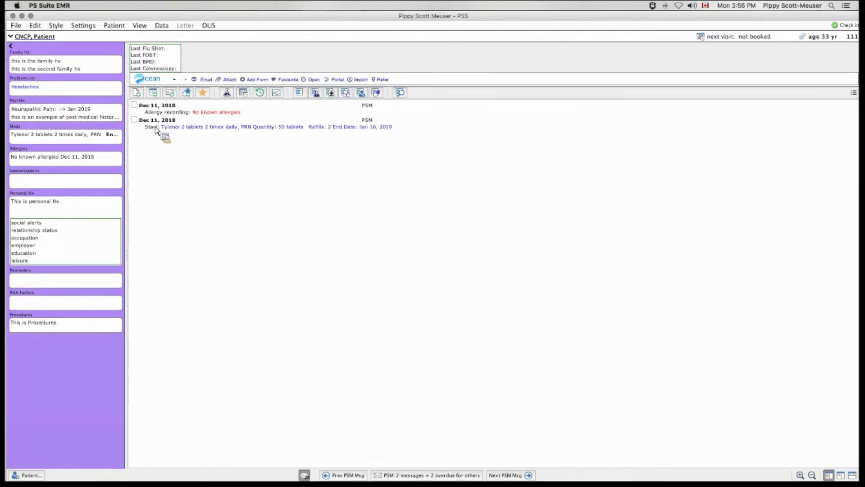
- Search the forms for "core back" and add the CEP Providers Clinically Organized Relevant Exam (CORE) Back Tool to the chart
{"action": "left_click", "coordinate": [154, 93]}
{"action": "type", "text": "core back"}
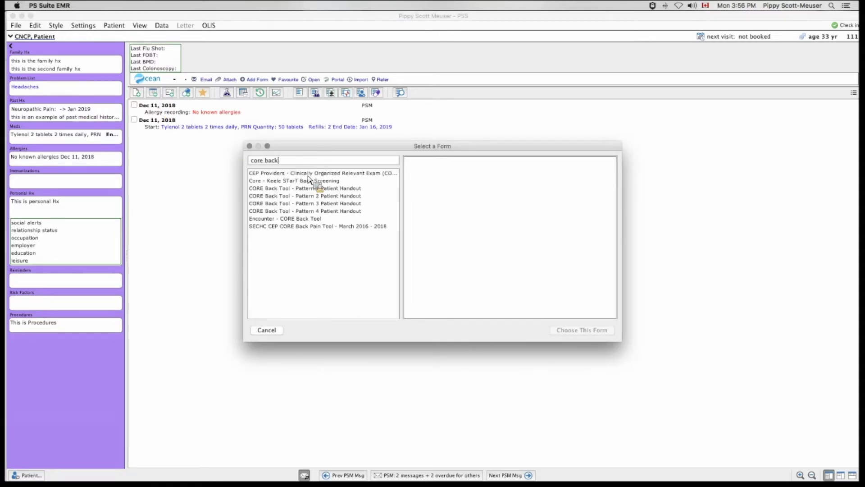
{"action": "key", "text": "Down"}
{"action": "left_click", "coordinate": [553, 332]}
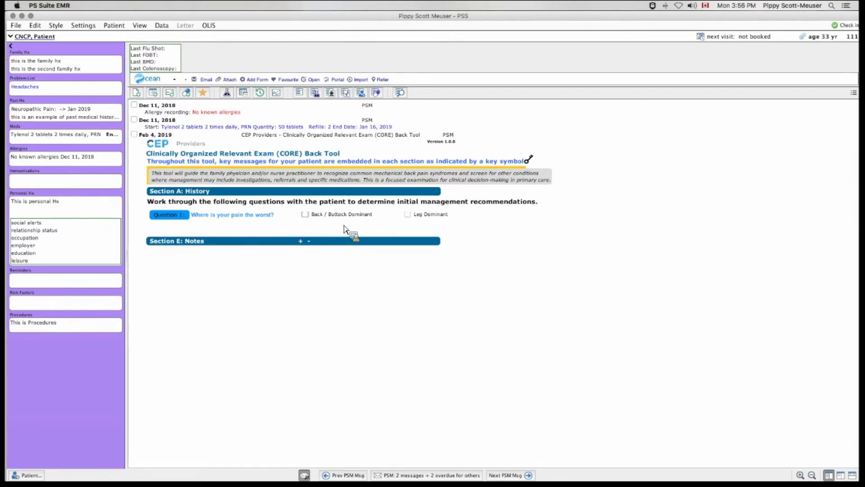
- Answer the first three history questions with Leg Dominant, Intermittent, and All movements hurt
{"action": "left_click", "coordinate": [436, 219]}
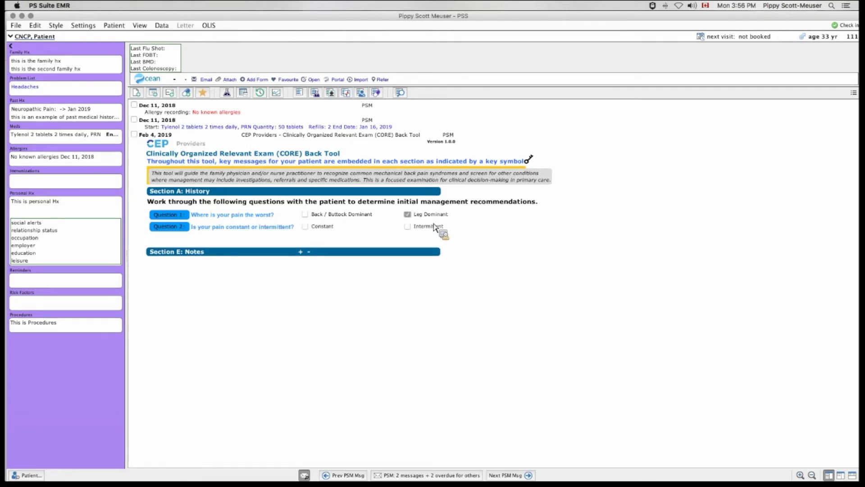
{"action": "left_click", "coordinate": [428, 229]}
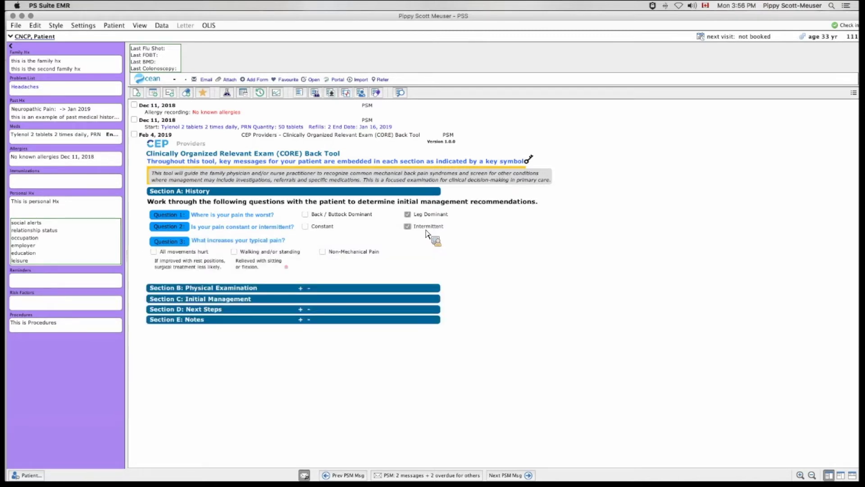
{"action": "left_click", "coordinate": [197, 267]}
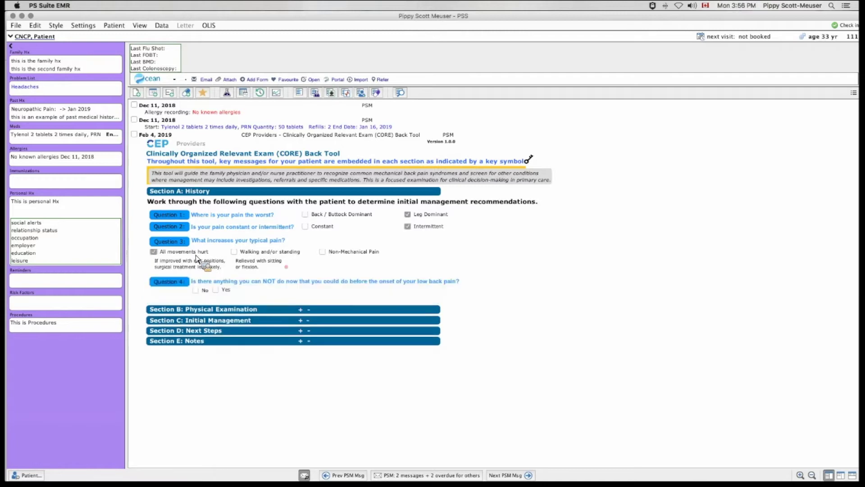
- Answer No to Question 4, Yes to Question 5 on bowel or bladder accidents, and Yes to its urinary retention symptom
{"action": "left_click", "coordinate": [196, 292]}
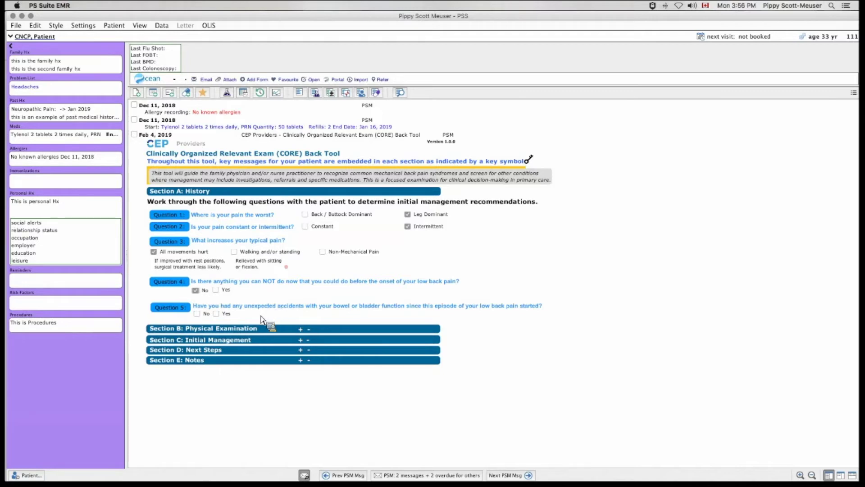
{"action": "left_click", "coordinate": [216, 314]}
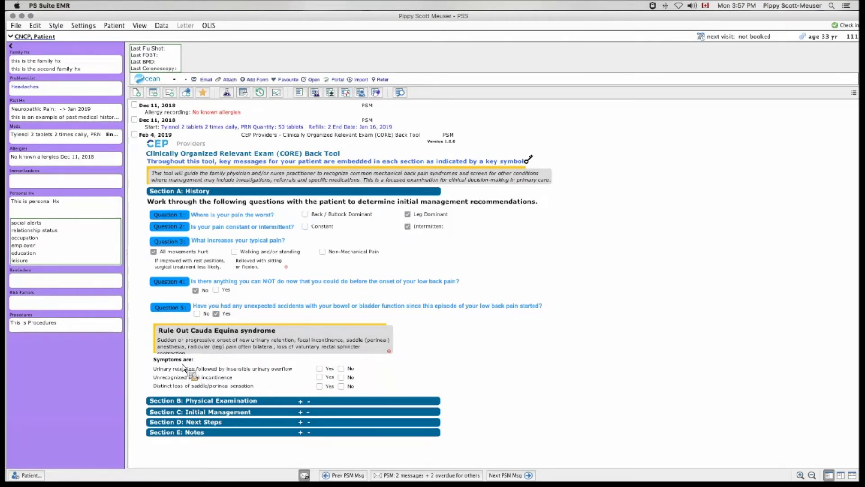
{"action": "left_click", "coordinate": [320, 369]}
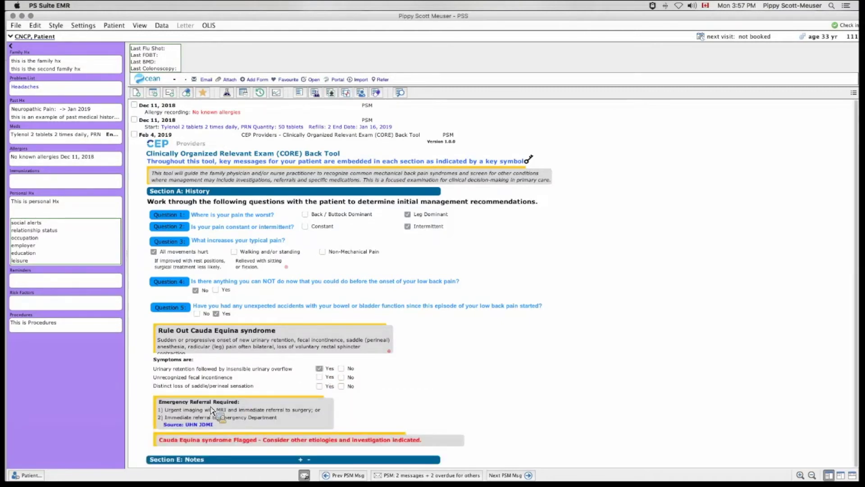
- Set all three Cauda Equina symptoms to No, and answer No to Question 6 on morning stiffness
{"action": "left_click", "coordinate": [341, 368]}
{"action": "left_click", "coordinate": [341, 377]}
{"action": "left_click", "coordinate": [342, 386]}
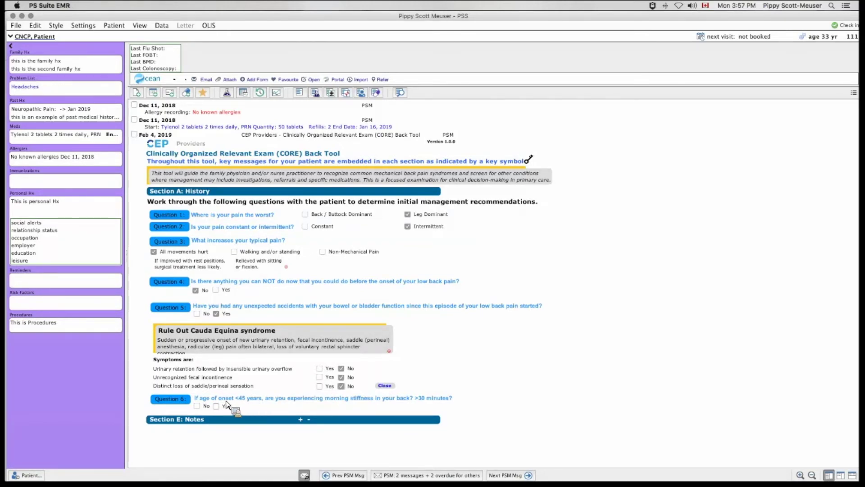
{"action": "left_click", "coordinate": [197, 406]}
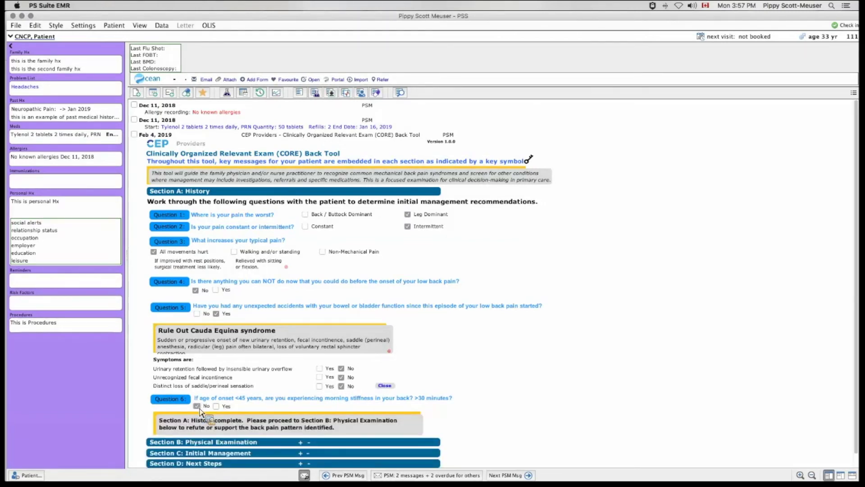